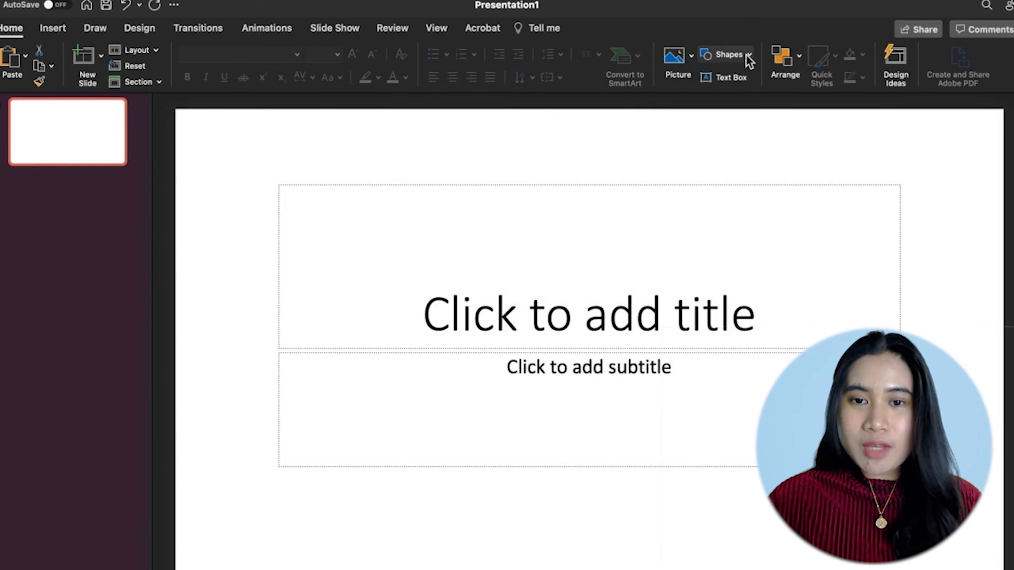
Step: Draw a large blue oval on the title slide, reposition it and make it narrower
{"action": "left_click", "coordinate": [747, 61]}
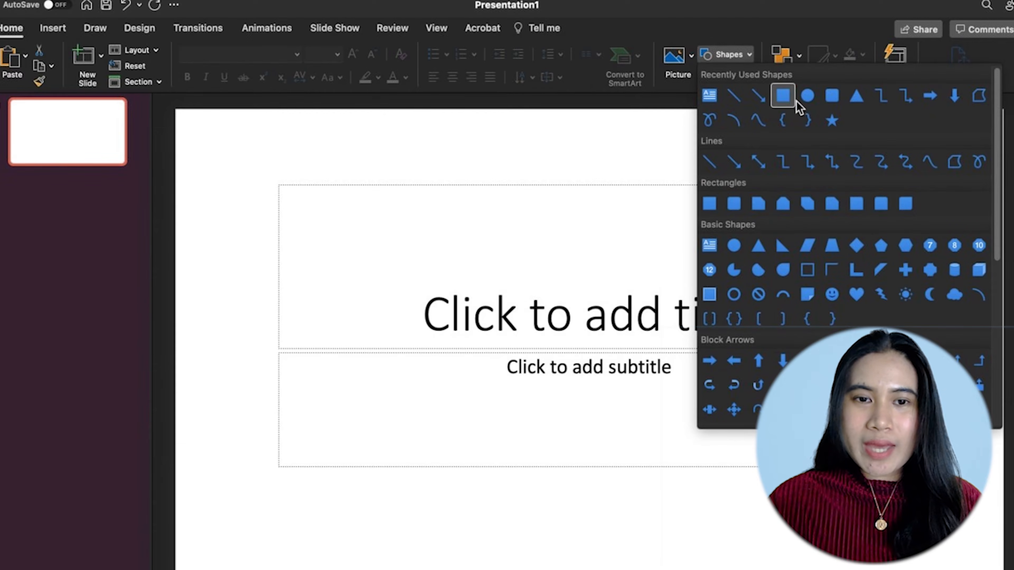
{"action": "left_click", "coordinate": [784, 98]}
{"action": "left_click_drag", "start_coordinate": [470, 177], "coordinate": [811, 467]}
{"action": "left_click_drag", "start_coordinate": [694, 292], "coordinate": [634, 250]}
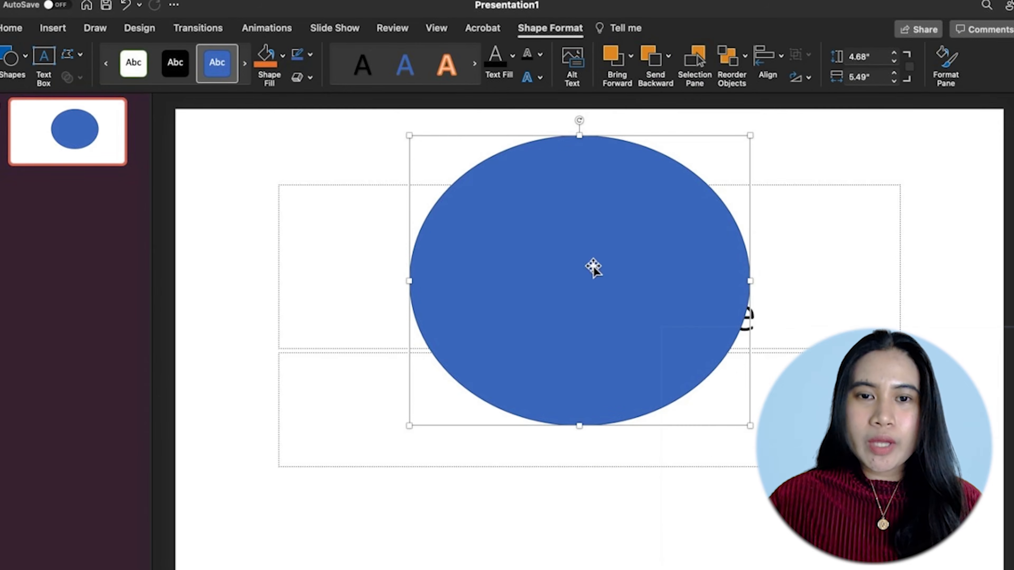
{"action": "left_click_drag", "start_coordinate": [753, 284], "coordinate": [656, 282]}
{"action": "left_click", "coordinate": [244, 63]}
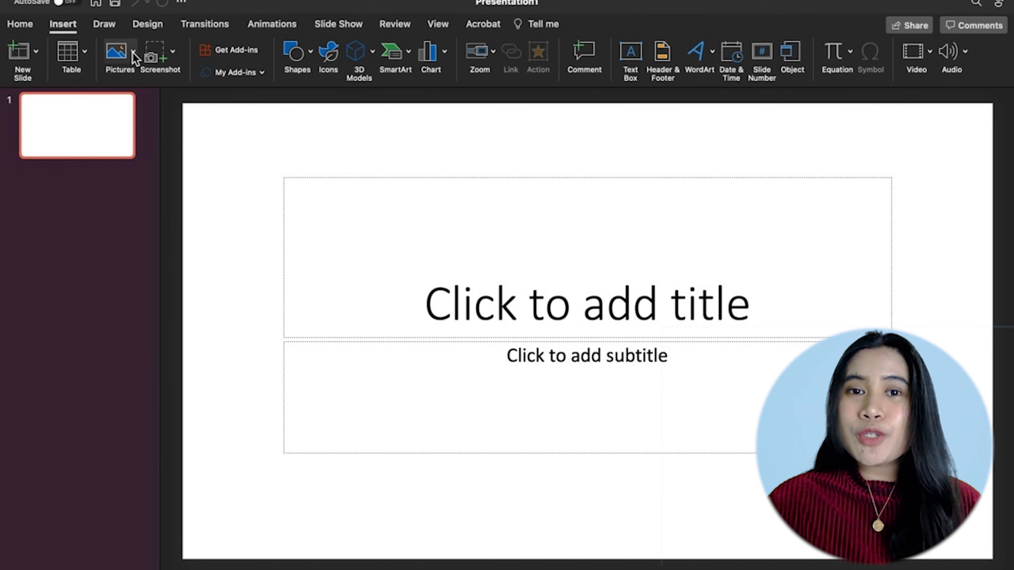
Step: Search the stock images for "vector" and browse the available stock icons
{"action": "left_click", "coordinate": [133, 53]}
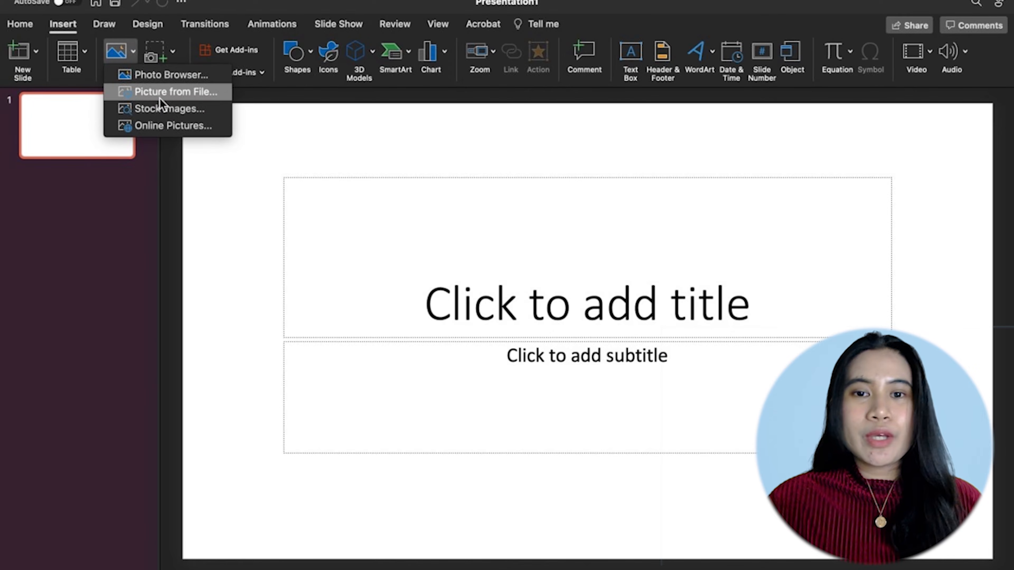
{"action": "left_click", "coordinate": [198, 116]}
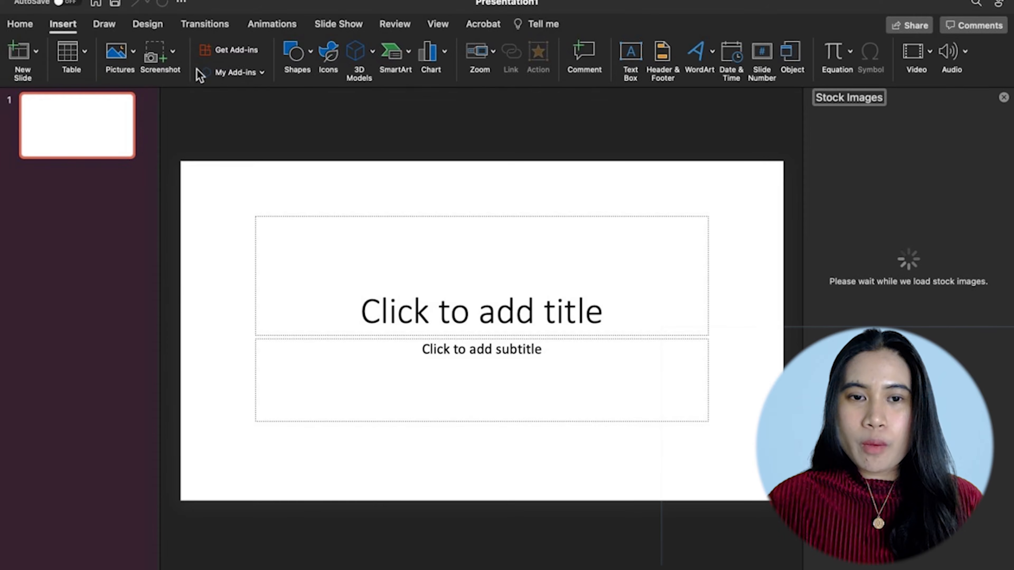
{"action": "left_click_drag", "start_coordinate": [1008, 264], "coordinate": [1005, 430]}
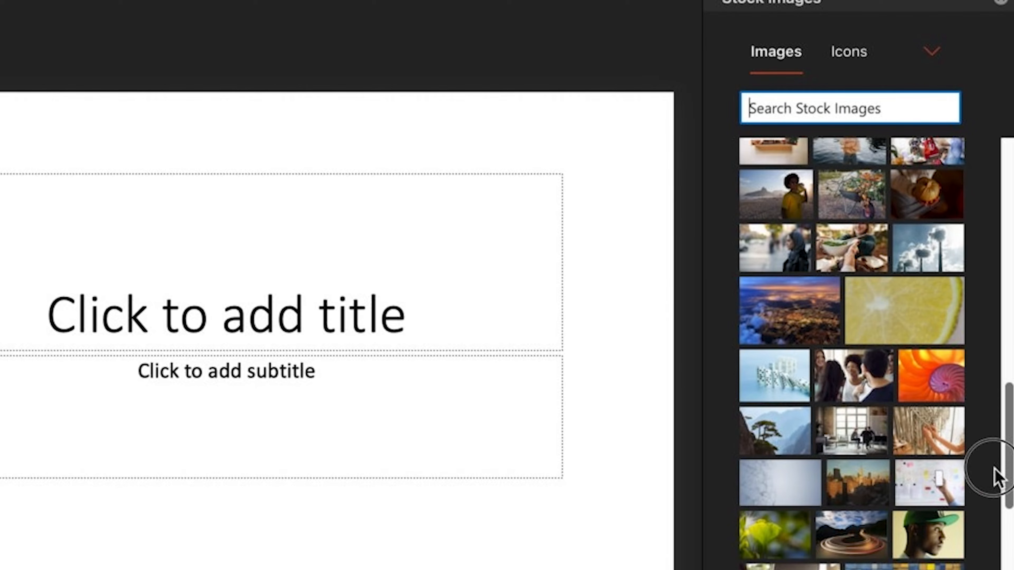
{"action": "type", "text": "vector"}
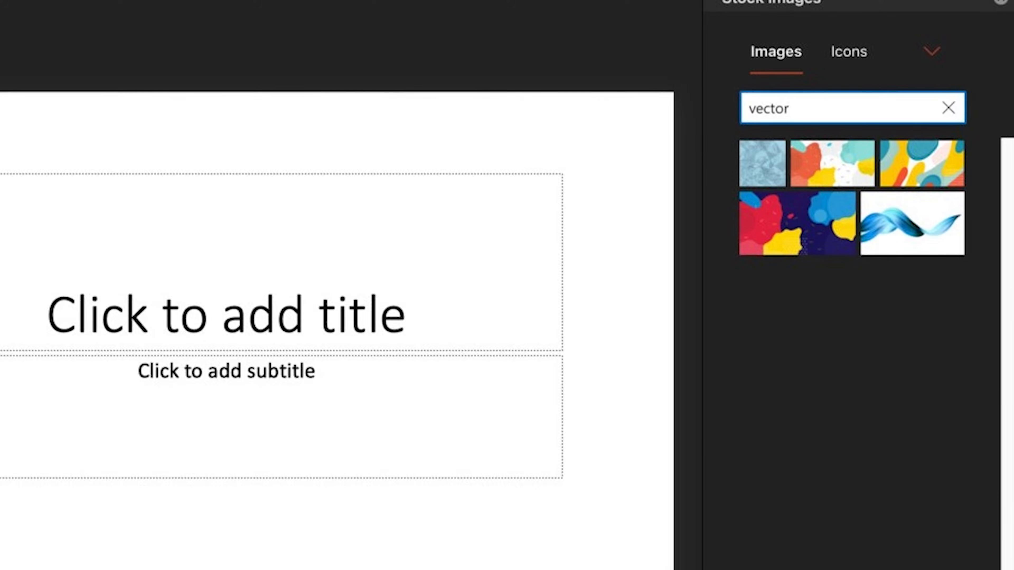
{"action": "left_click", "coordinate": [851, 56]}
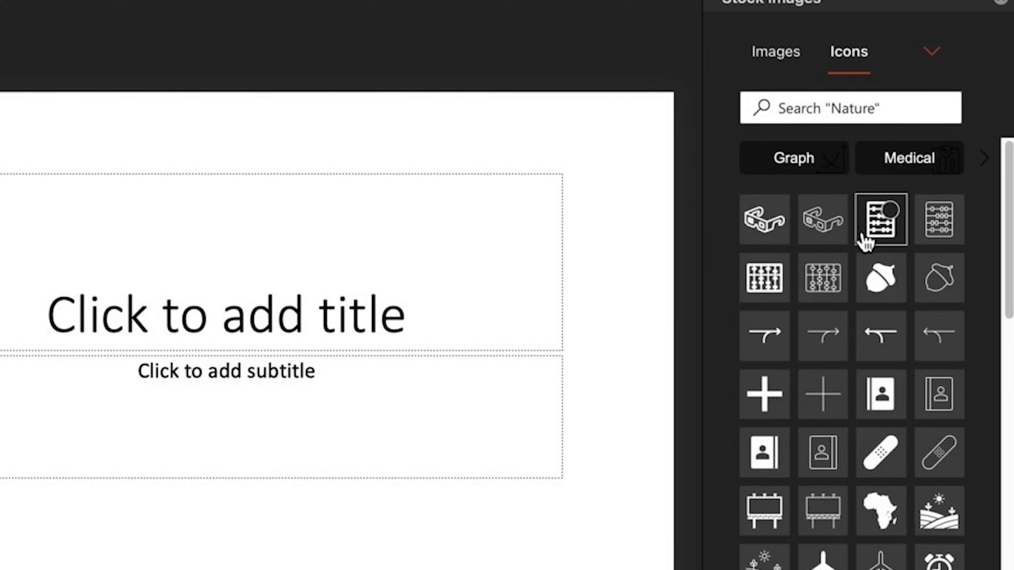
{"action": "scroll", "coordinate": [1006, 208], "scroll_direction": "down", "scroll_amount": 10}
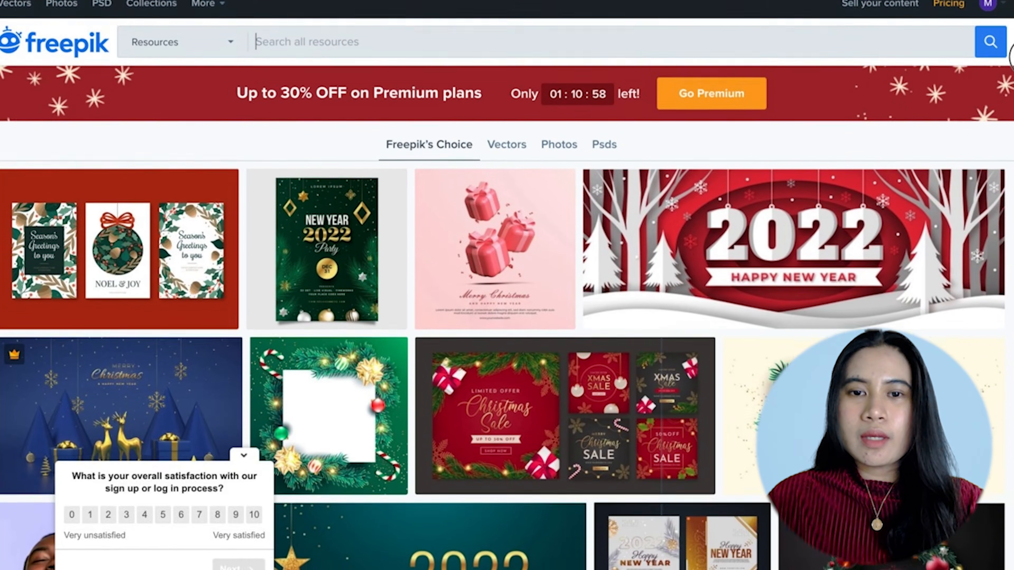
Step: Switch to the Freepik website, search its resources for "mock ups" and look through the results
{"action": "scroll", "coordinate": [507, 304], "scroll_direction": "down", "scroll_amount": 3}
{"action": "scroll", "coordinate": [507, 304], "scroll_direction": "down", "scroll_amount": 8}
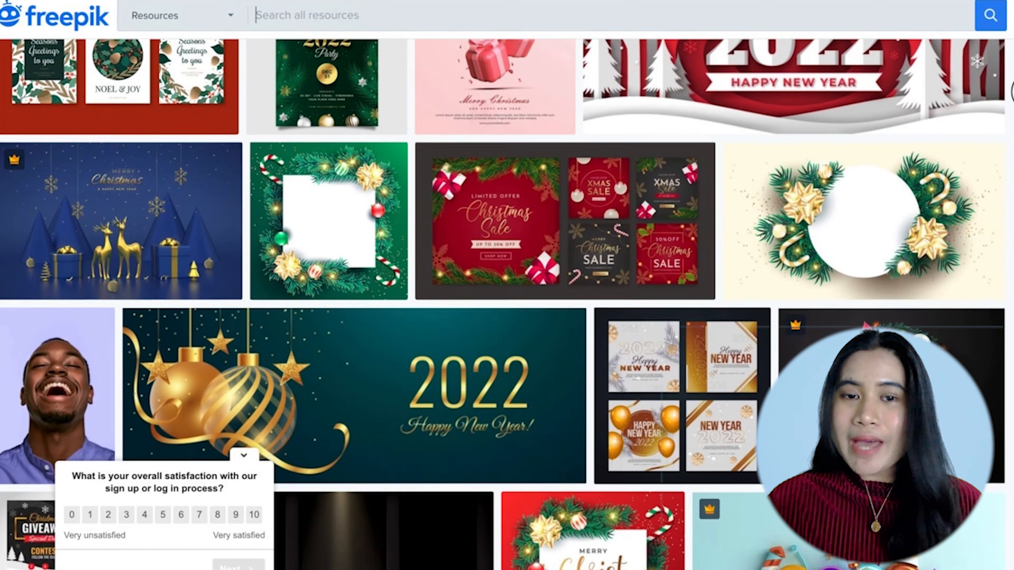
{"action": "scroll", "coordinate": [507, 303], "scroll_direction": "down", "scroll_amount": 8}
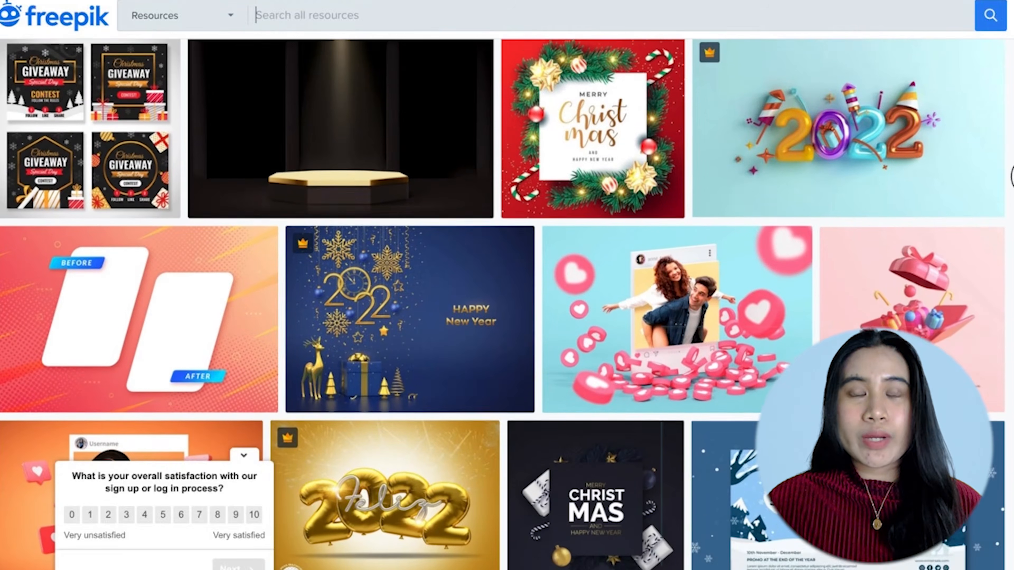
{"action": "scroll", "coordinate": [507, 304], "scroll_direction": "down", "scroll_amount": 5}
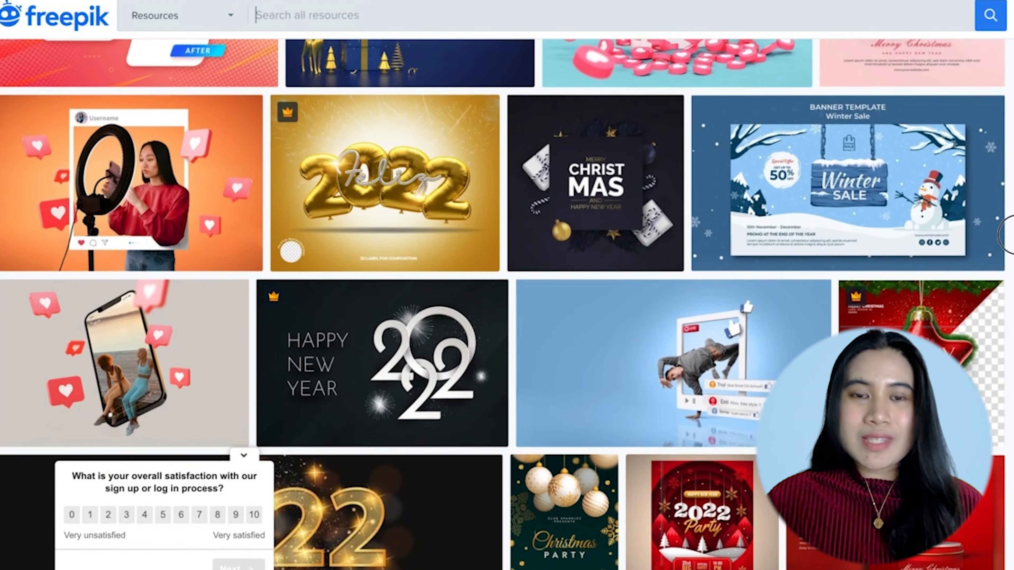
{"action": "scroll", "coordinate": [507, 303], "scroll_direction": "down", "scroll_amount": 1}
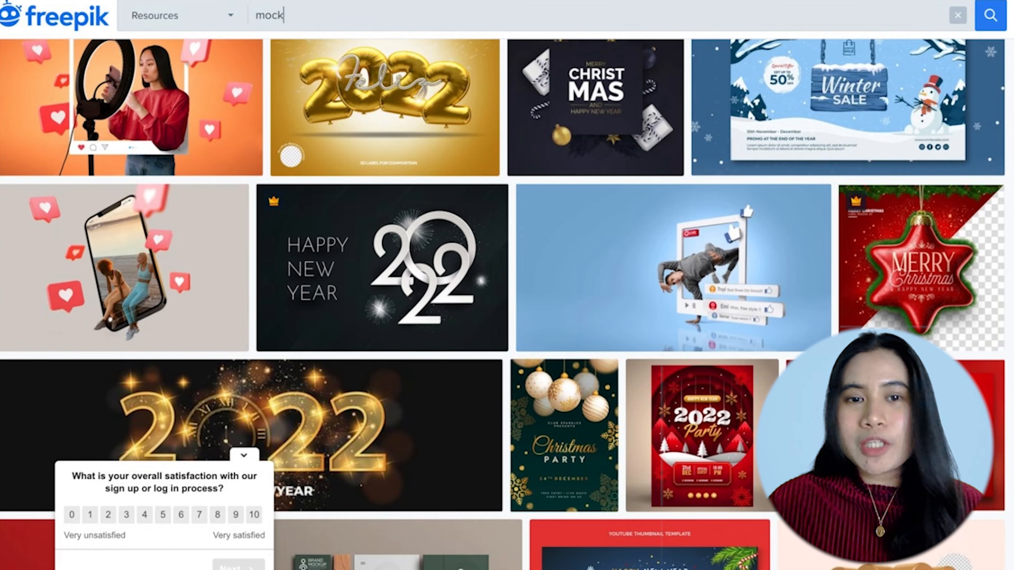
{"action": "key", "text": "Return"}
{"action": "scroll", "coordinate": [879, 443], "scroll_direction": "down", "scroll_amount": 8}
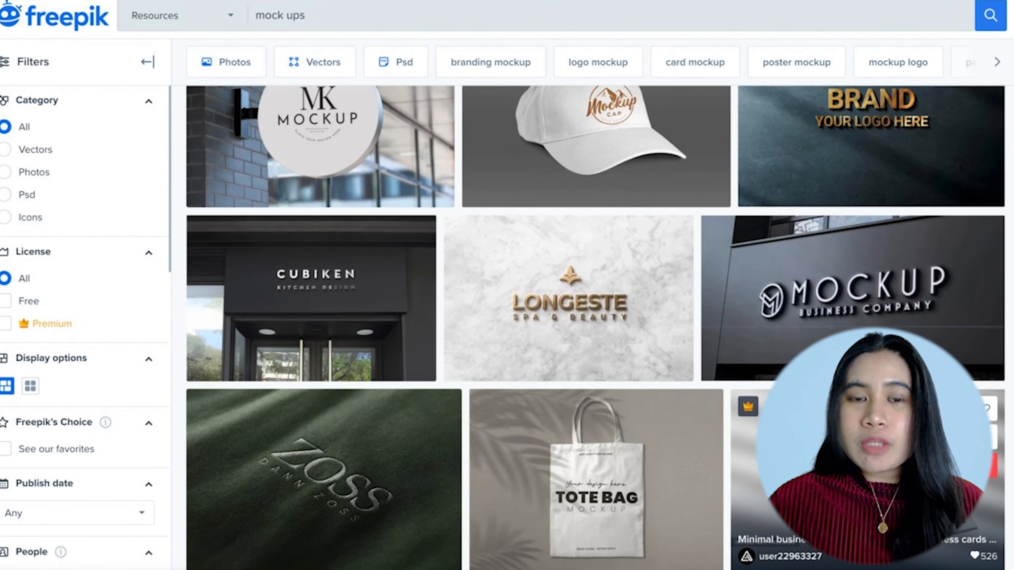
{"action": "scroll", "coordinate": [594, 328], "scroll_direction": "down", "scroll_amount": 8}
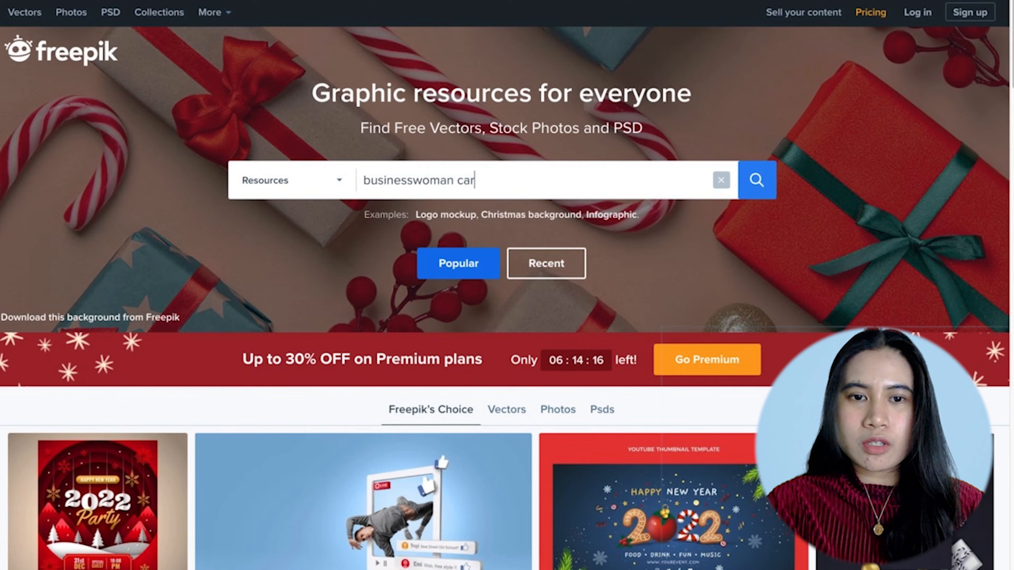
Step: Search Freepik for "businesswoman cartoon" and limit the results to free resources
{"action": "key", "text": "Return"}
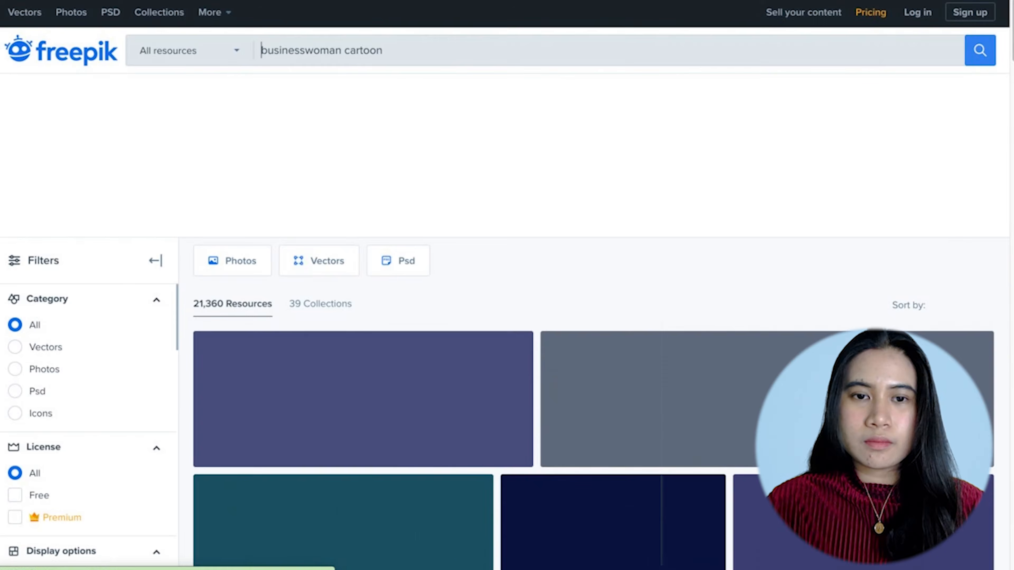
{"action": "scroll", "coordinate": [933, 256], "scroll_direction": "down", "scroll_amount": 5}
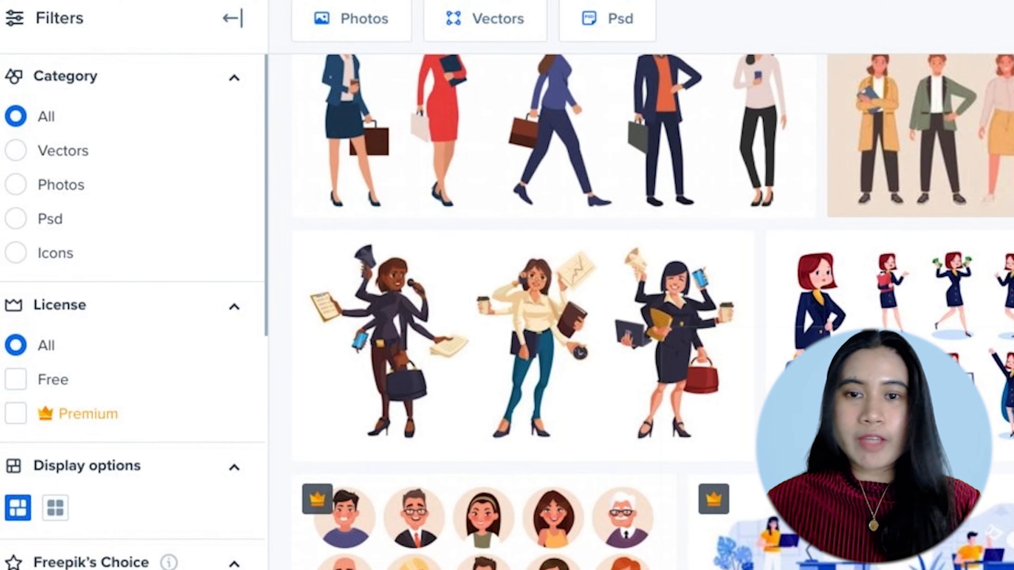
{"action": "left_click", "coordinate": [18, 380]}
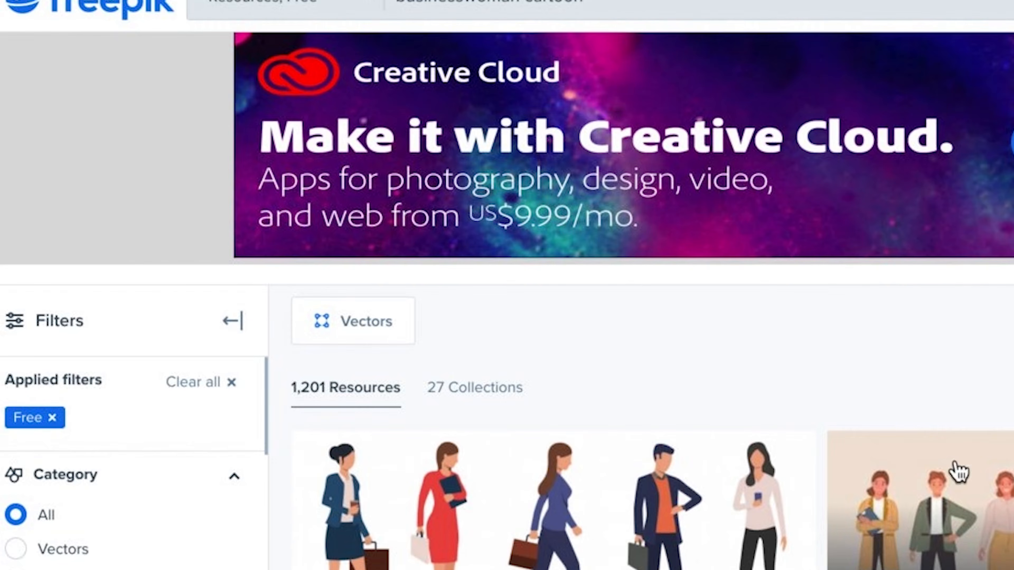
{"action": "scroll", "coordinate": [901, 448], "scroll_direction": "down", "scroll_amount": 7}
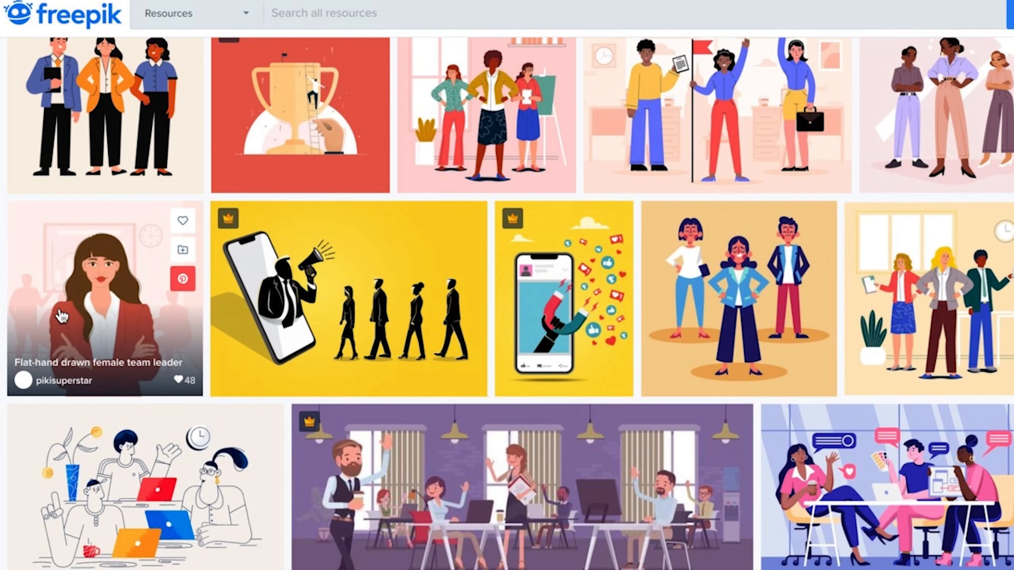
Step: Open the "Flat-hand drawn female team leader" free vector and download it
{"action": "left_click", "coordinate": [60, 313]}
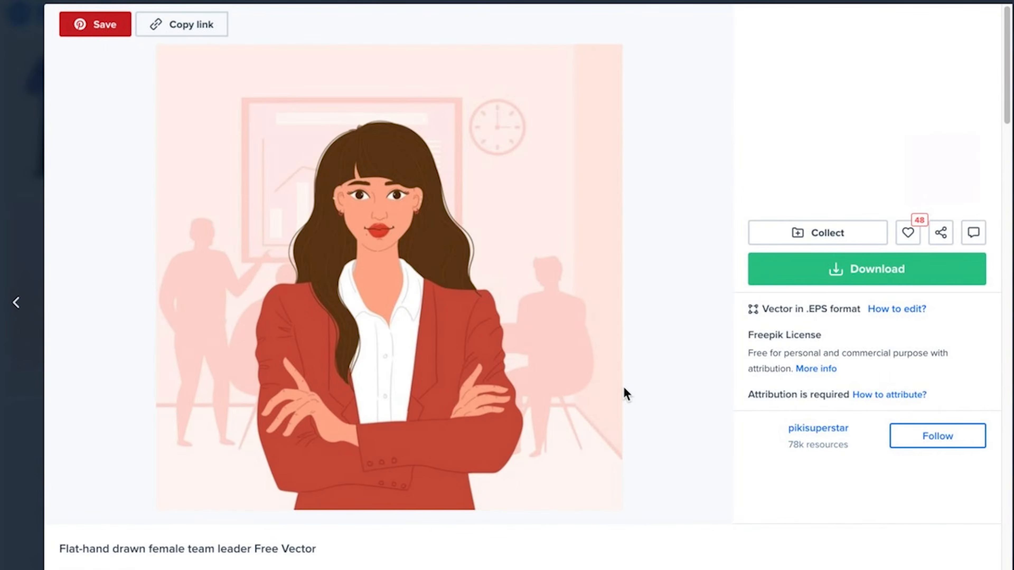
{"action": "scroll", "coordinate": [624, 386], "scroll_direction": "down", "scroll_amount": 5}
{"action": "scroll", "coordinate": [623, 387], "scroll_direction": "up", "scroll_amount": 5}
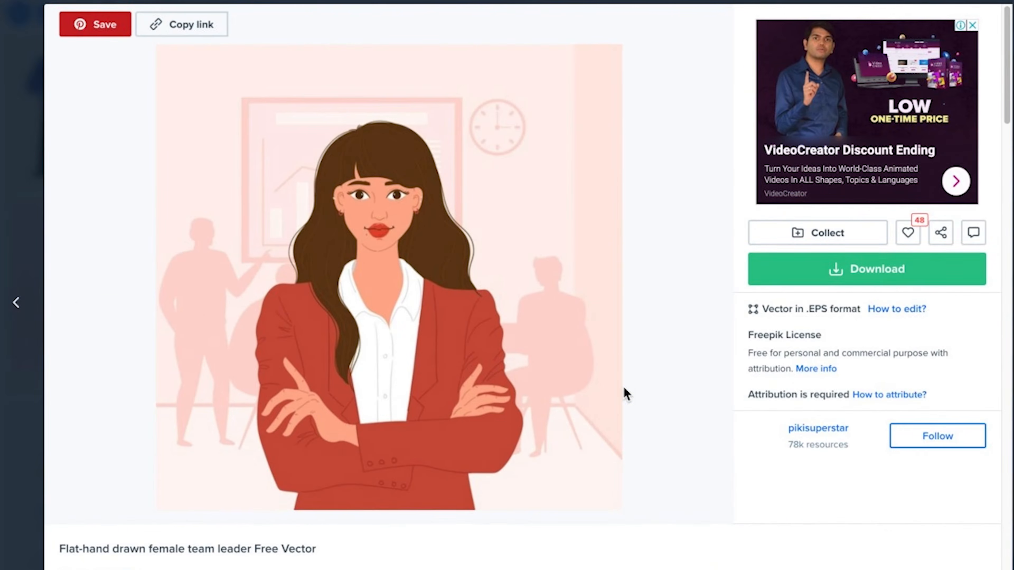
{"action": "left_click", "coordinate": [810, 274]}
{"action": "left_click", "coordinate": [878, 473]}
{"action": "left_click", "coordinate": [632, 299]}
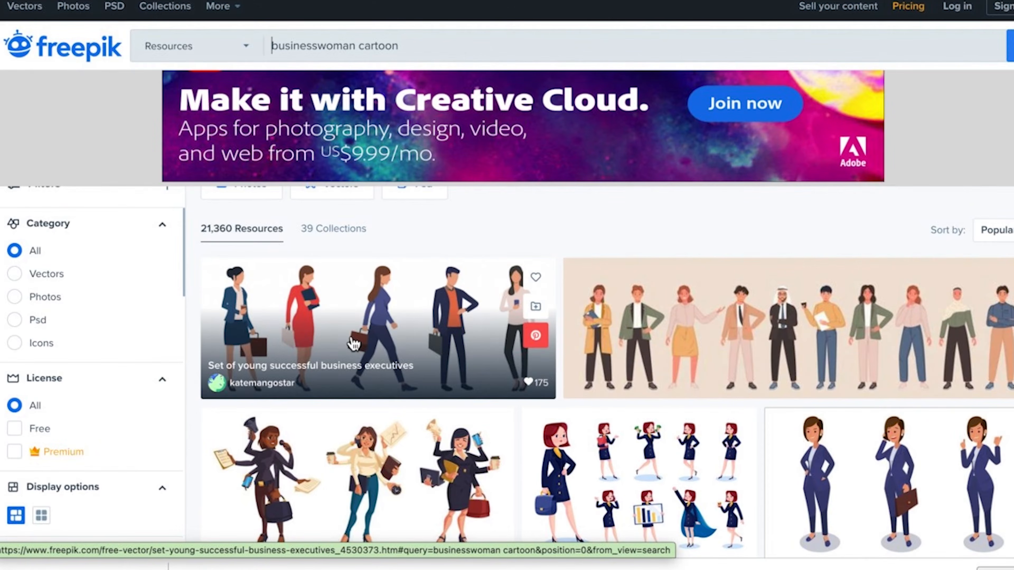
Step: Open the "Set of young successful business executives" free vector and download it
{"action": "left_click", "coordinate": [353, 342]}
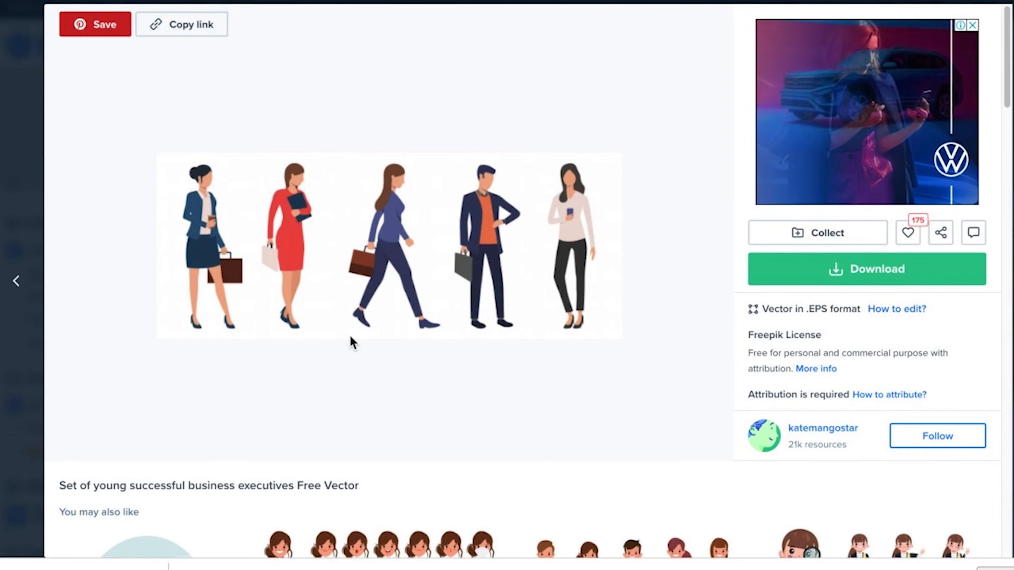
{"action": "scroll", "coordinate": [353, 343], "scroll_direction": "down", "scroll_amount": 5}
{"action": "scroll", "coordinate": [353, 343], "scroll_direction": "up", "scroll_amount": 2}
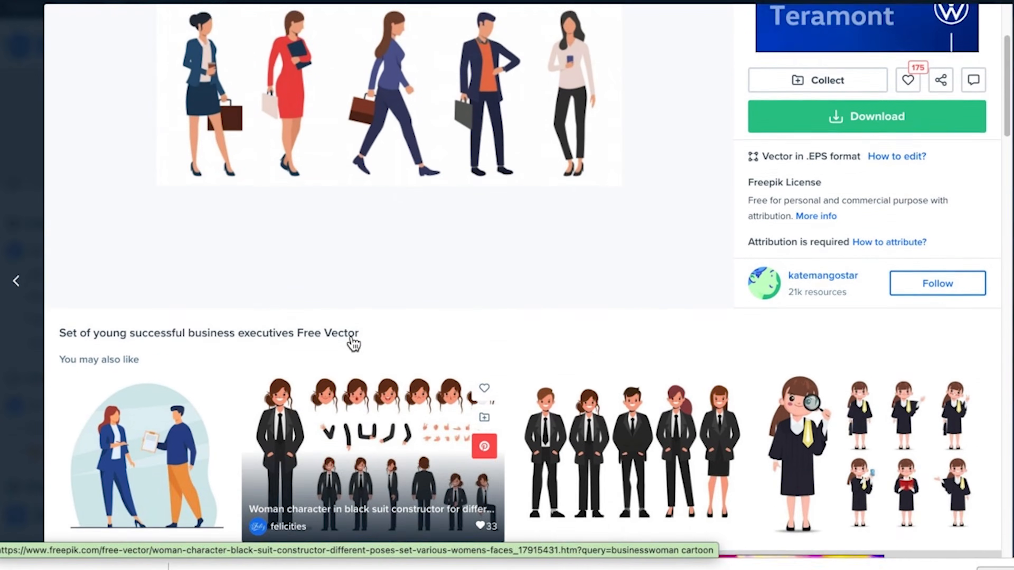
{"action": "scroll", "coordinate": [353, 343], "scroll_direction": "up", "scroll_amount": 2}
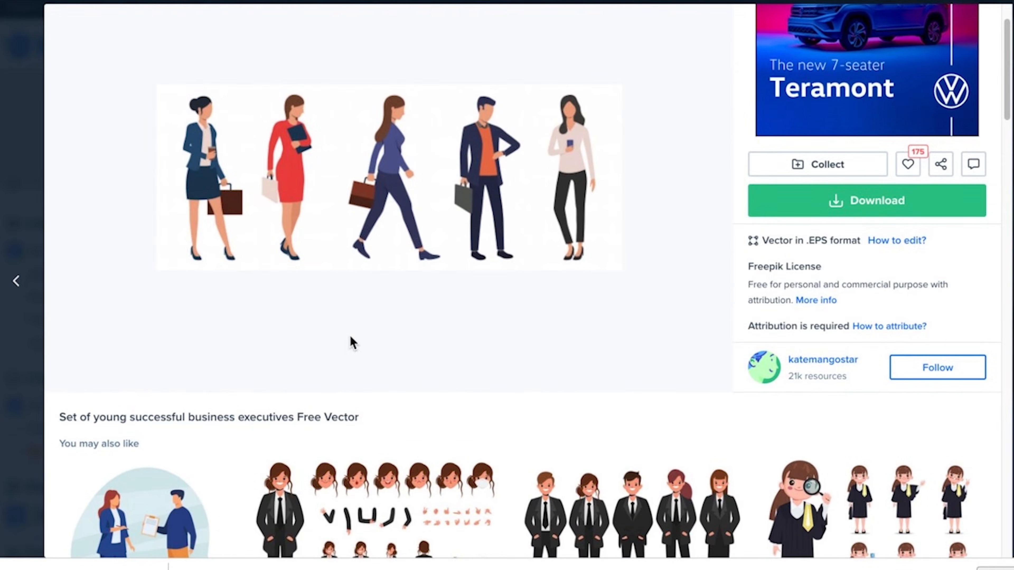
{"action": "left_click", "coordinate": [846, 212]}
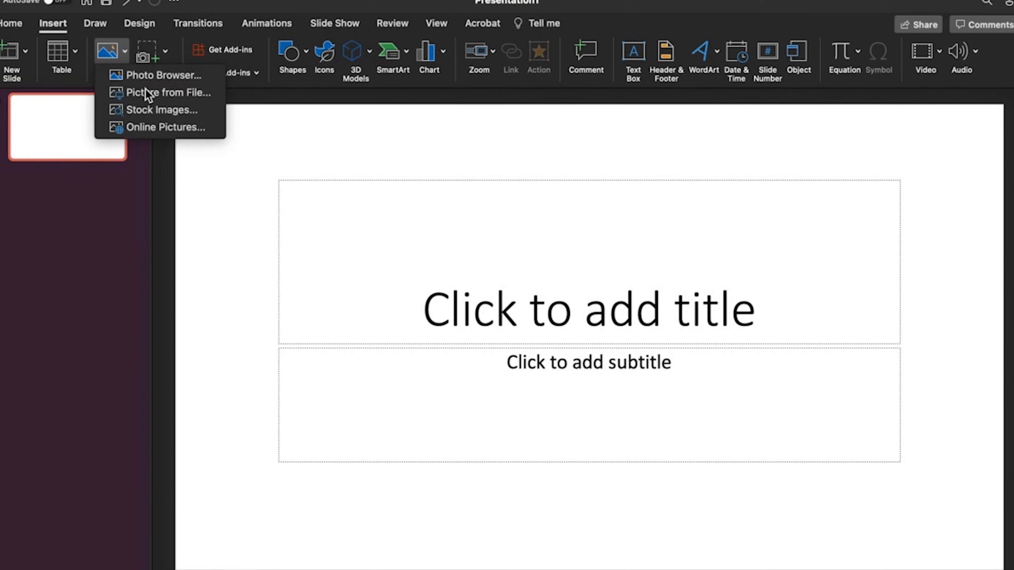
Step: In PowerPoint, insert the background, logo, shopping bag and abstract shapes pictures from file, and scale the abstract shapes down to about 4.7 by 8.35 inches
{"action": "left_click", "coordinate": [147, 93]}
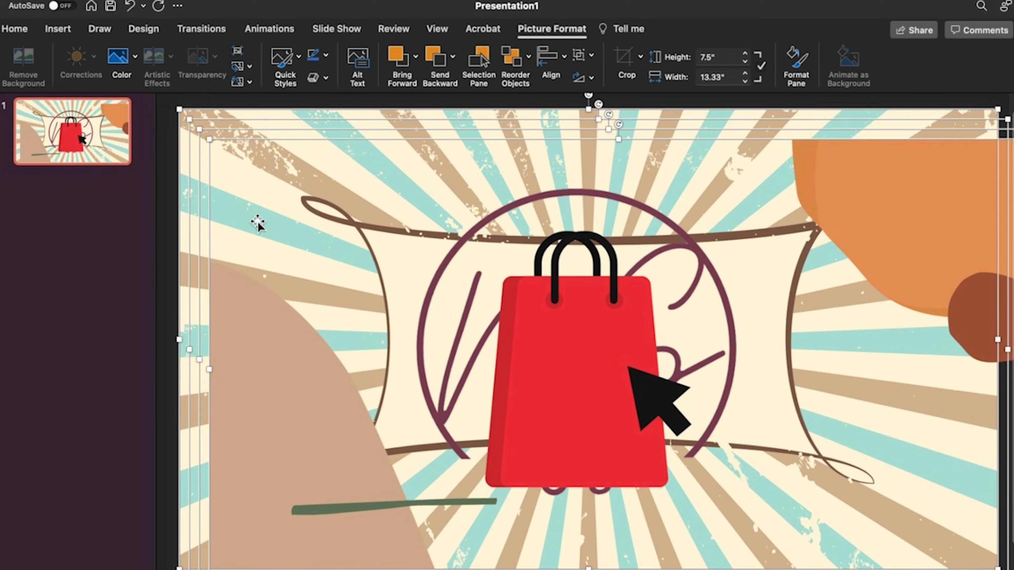
{"action": "left_click", "coordinate": [171, 231]}
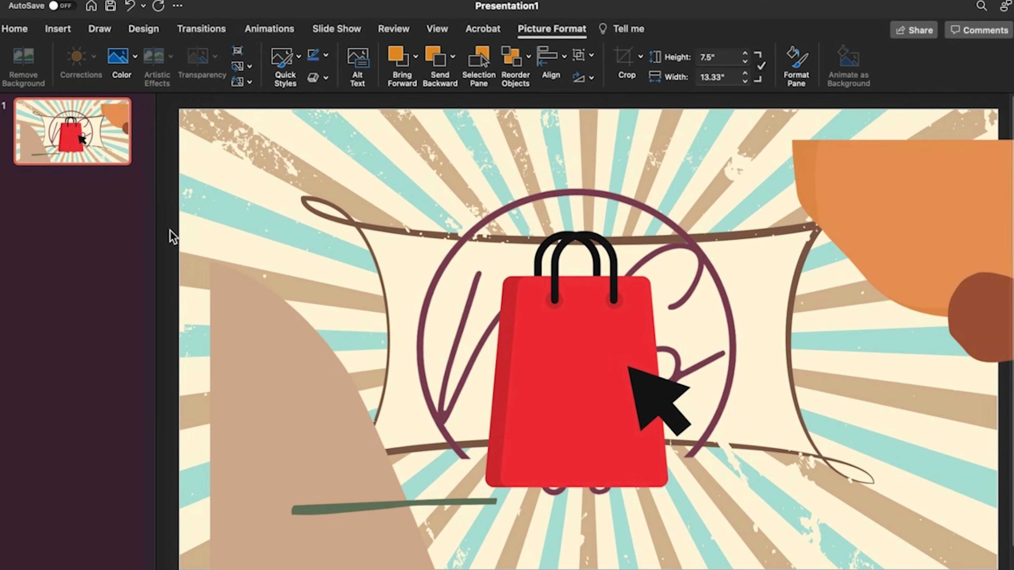
{"action": "left_click", "coordinate": [295, 245]}
{"action": "left_click_drag", "start_coordinate": [209, 140], "coordinate": [299, 174]}
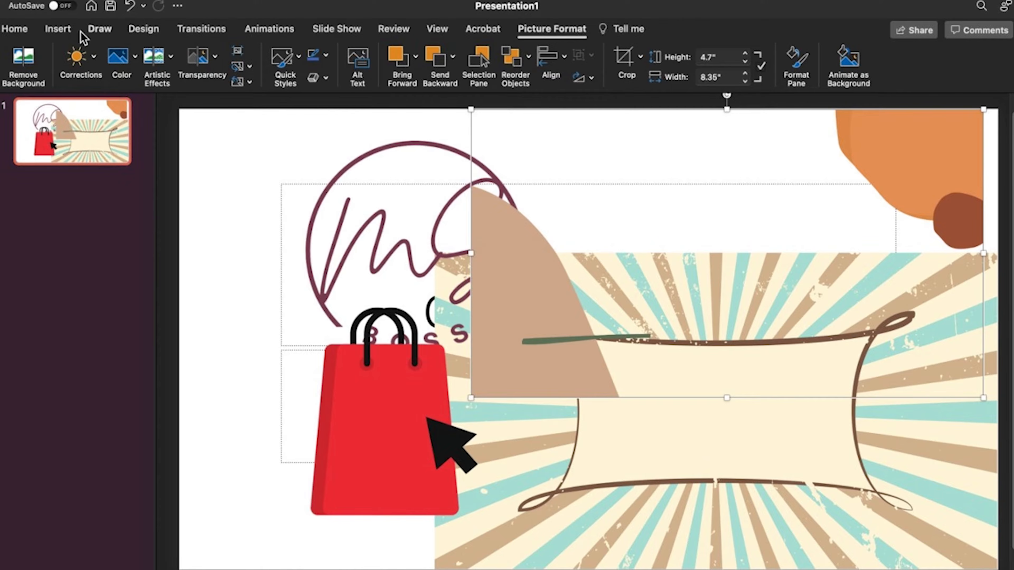
Step: Insert boss shopping.png from the business executives folder, scale it to about 5.5 by 2.67 inches and place it beside the red shopping bag
{"action": "left_click", "coordinate": [58, 29]}
{"action": "left_click", "coordinate": [114, 60]}
{"action": "left_click", "coordinate": [152, 98]}
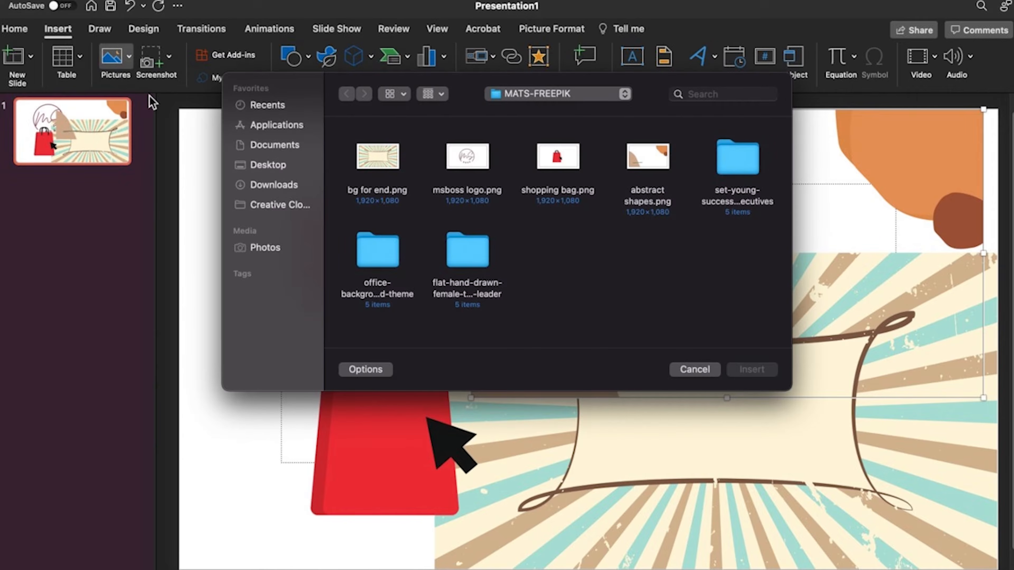
{"action": "double_click", "coordinate": [737, 157]}
{"action": "double_click", "coordinate": [369, 158]}
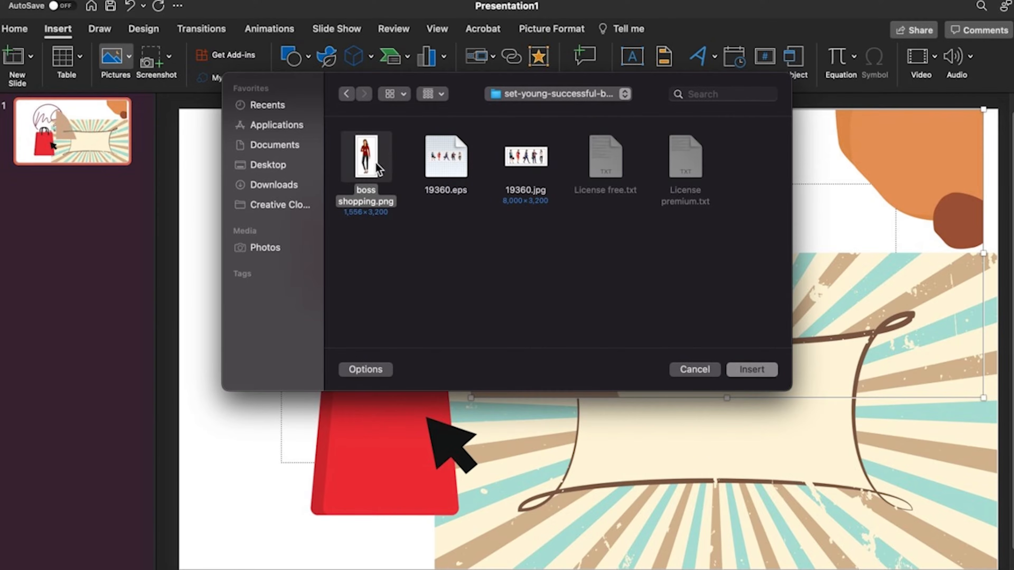
{"action": "left_click_drag", "start_coordinate": [704, 116], "coordinate": [640, 231]}
{"action": "left_click_drag", "start_coordinate": [541, 326], "coordinate": [269, 274]}
{"action": "left_click", "coordinate": [1009, 103]}
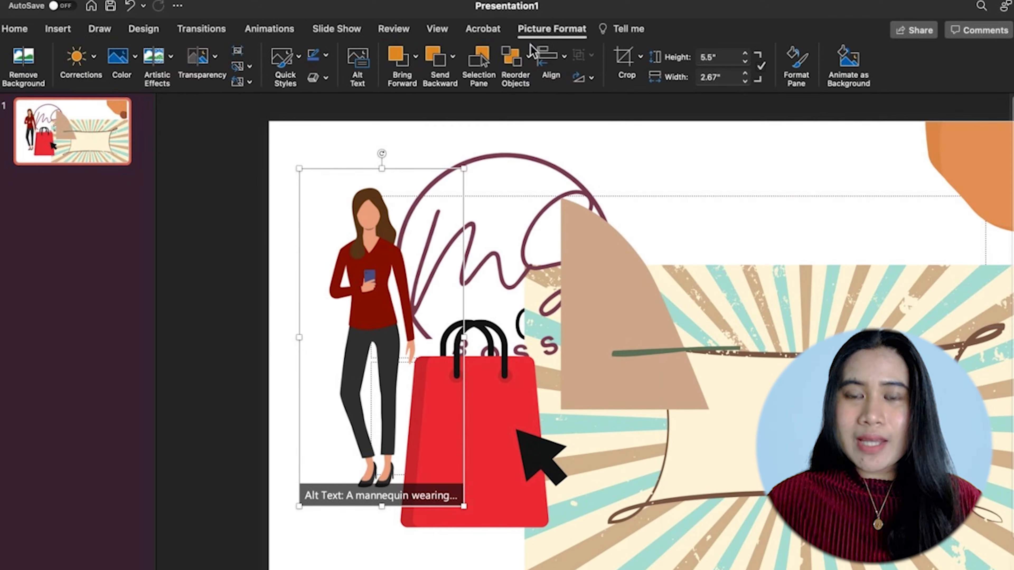
Step: Insert 4889843.jpg from the flat-hand-drawn female folder inside MATS-FREEPIK and shift the picture lower on the slide
{"action": "left_click", "coordinate": [60, 28]}
{"action": "left_click", "coordinate": [129, 56]}
{"action": "left_click", "coordinate": [136, 99]}
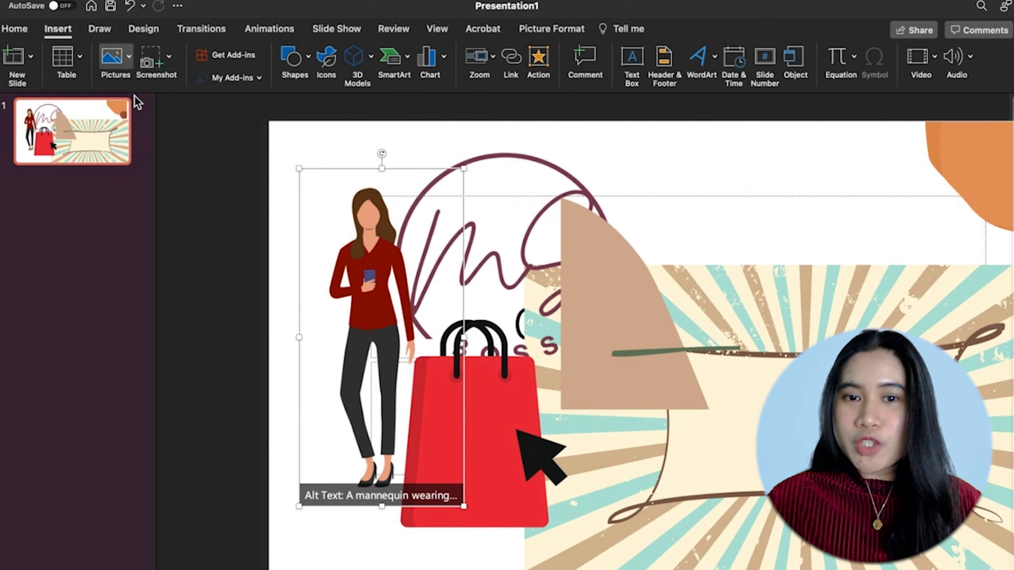
{"action": "left_click", "coordinate": [545, 94]}
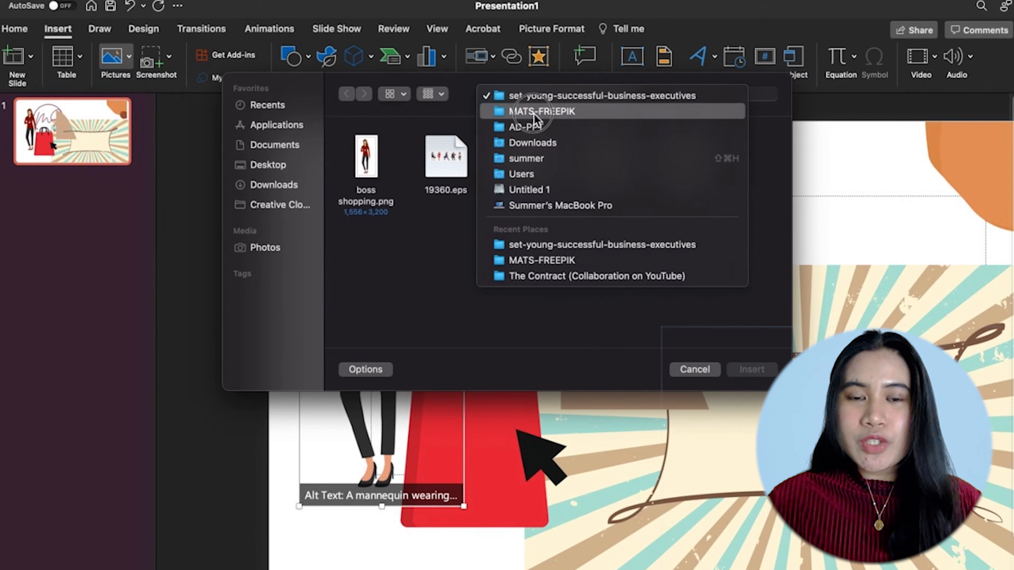
{"action": "left_click", "coordinate": [537, 106]}
{"action": "double_click", "coordinate": [470, 259]}
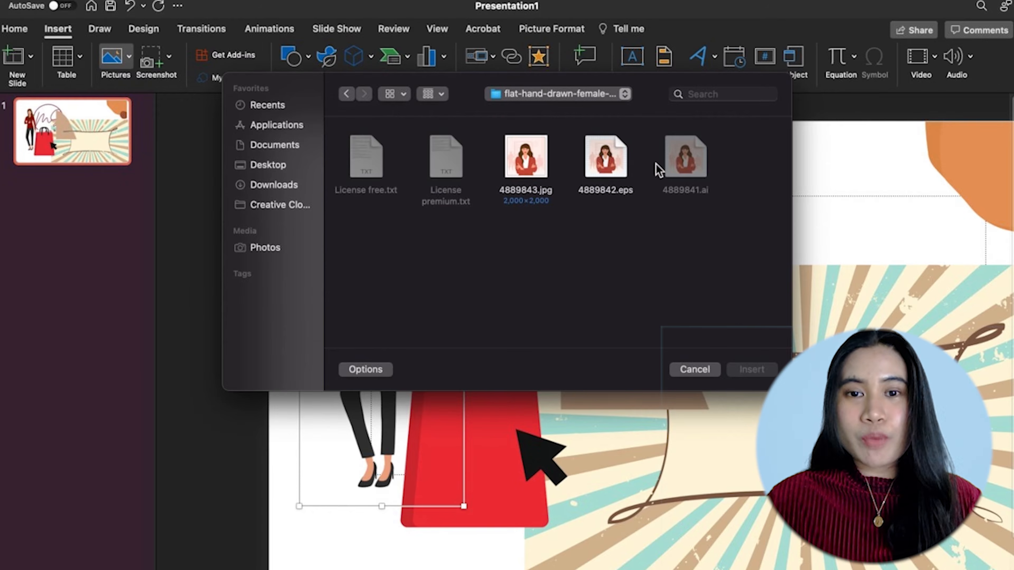
{"action": "double_click", "coordinate": [526, 156]}
{"action": "left_click_drag", "start_coordinate": [735, 171], "coordinate": [642, 360]}
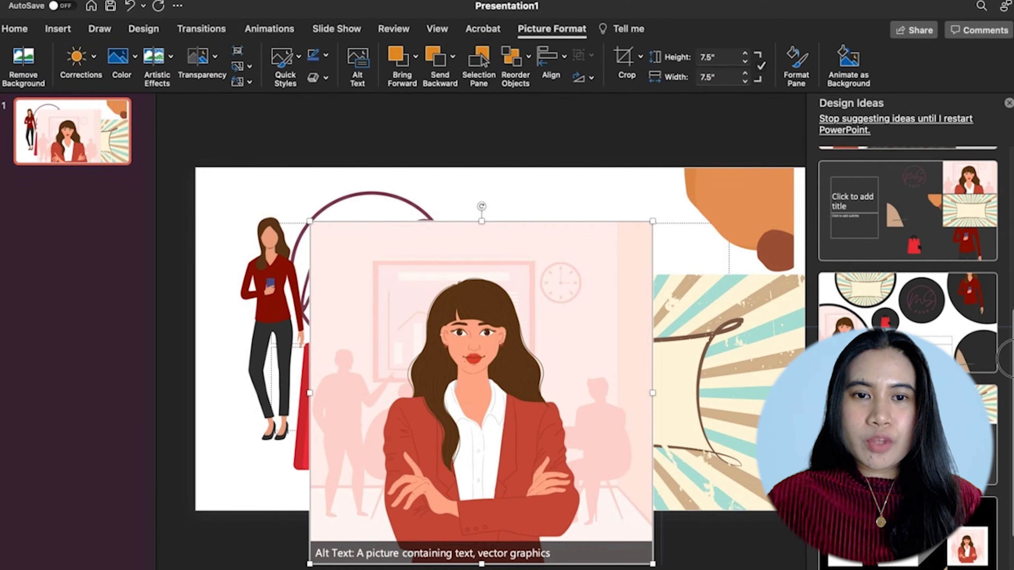
Step: Scale the red-jacket woman's portrait down and move it up beside the standing woman
{"action": "left_click", "coordinate": [936, 125]}
{"action": "left_click_drag", "start_coordinate": [816, 132], "coordinate": [567, 351]}
{"action": "left_click_drag", "start_coordinate": [498, 426], "coordinate": [502, 245]}
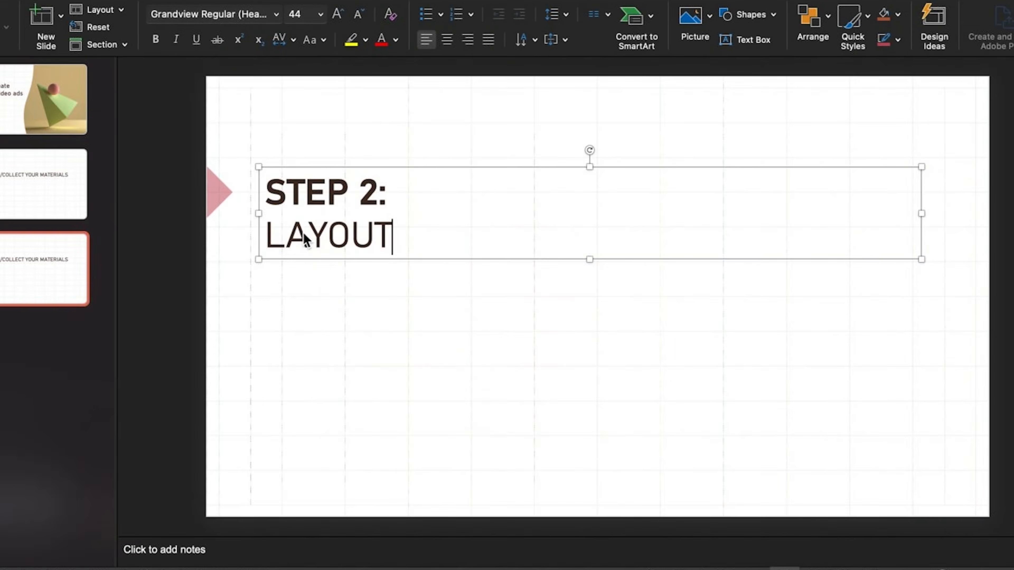
Step: Add a blank slide, copy the standing woman picture onto it and place her near the centre
{"action": "left_click", "coordinate": [163, 322]}
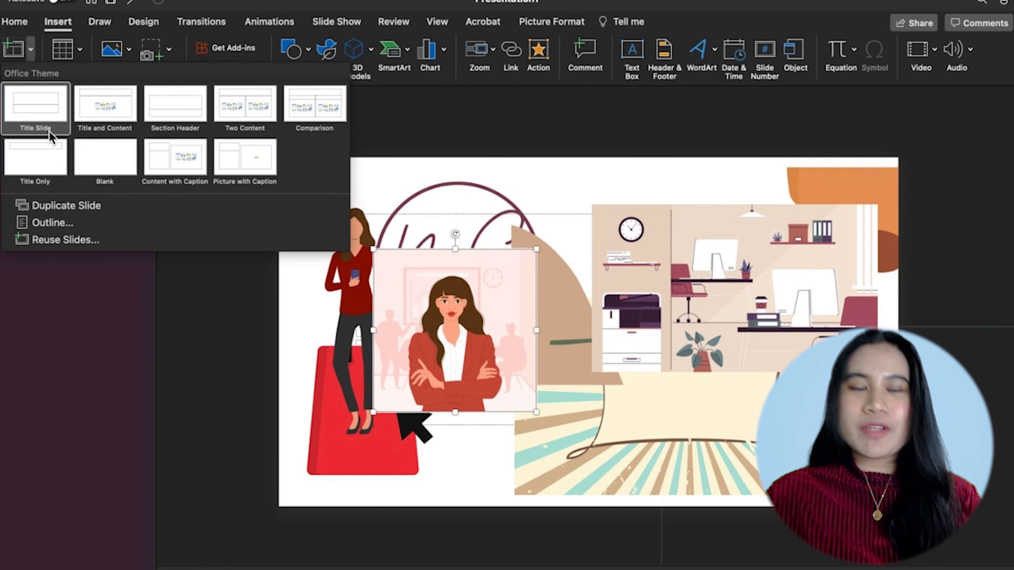
{"action": "left_click", "coordinate": [105, 158]}
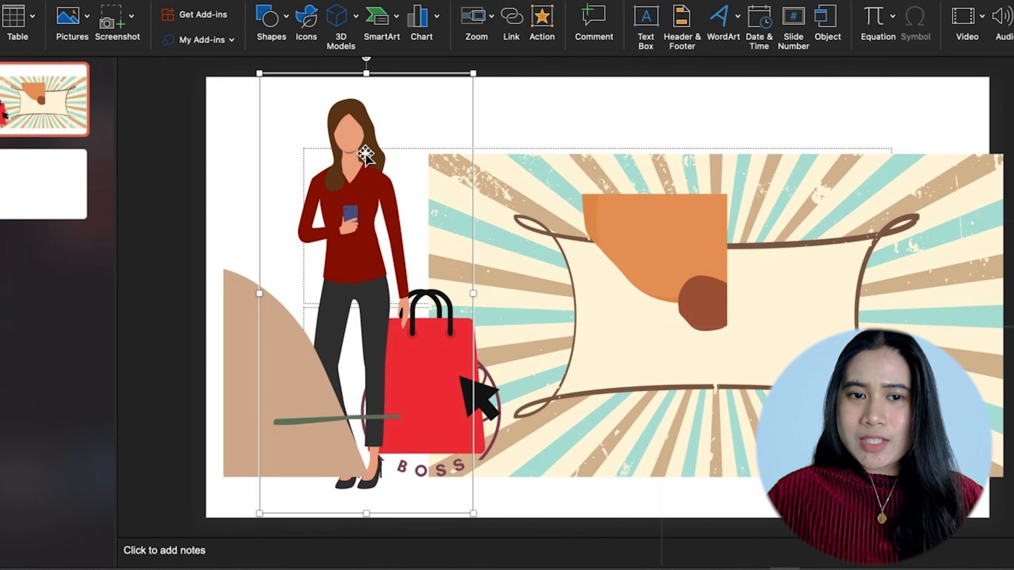
{"action": "left_click", "coordinate": [80, 186]}
{"action": "key", "text": "super+v"}
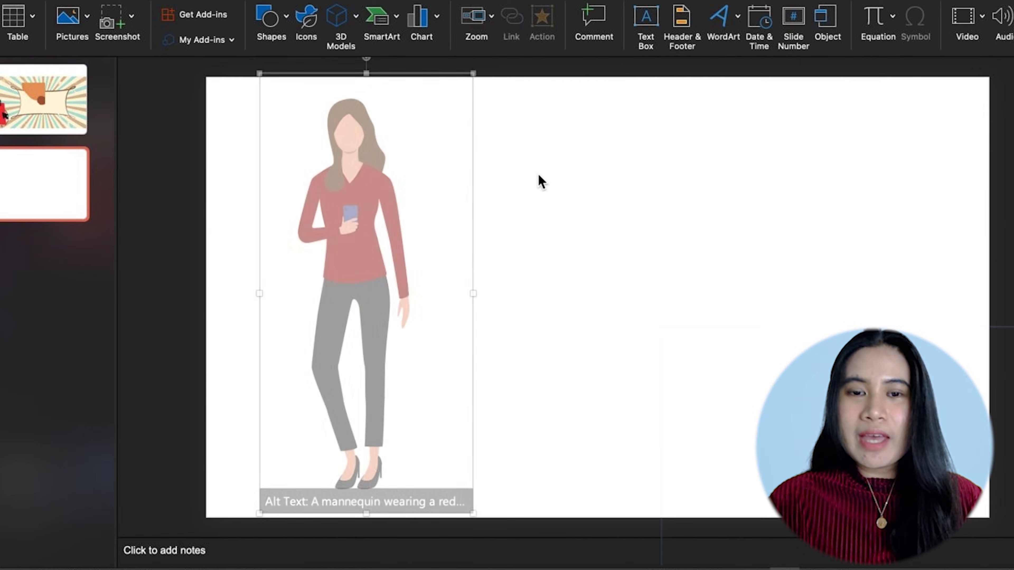
{"action": "left_click_drag", "start_coordinate": [378, 204], "coordinate": [635, 235]}
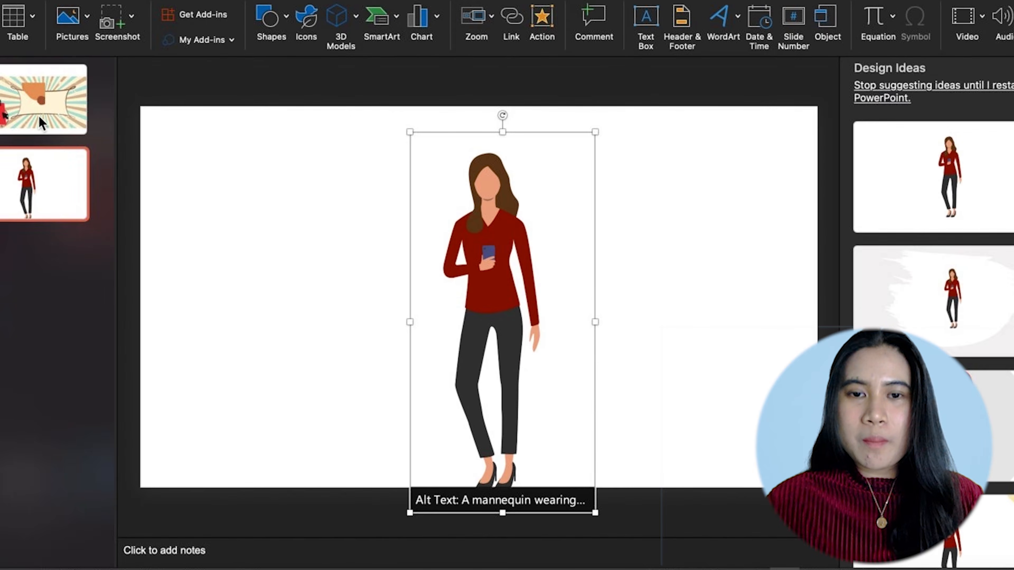
Step: Copy the abstract shapes picture from the first slide to the second and position it behind the woman as decoration
{"action": "left_click", "coordinate": [20, 105]}
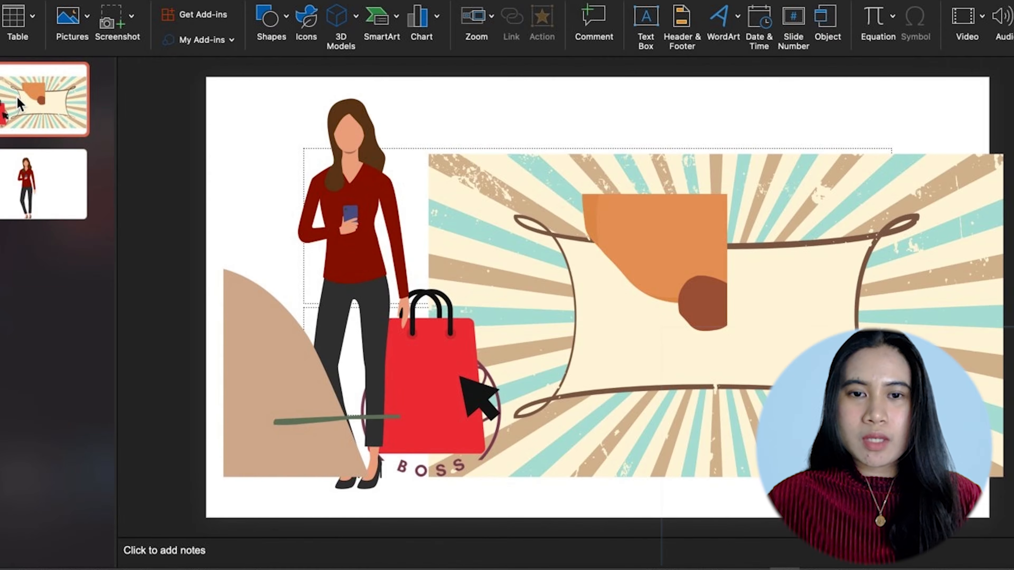
{"action": "left_click", "coordinate": [707, 254]}
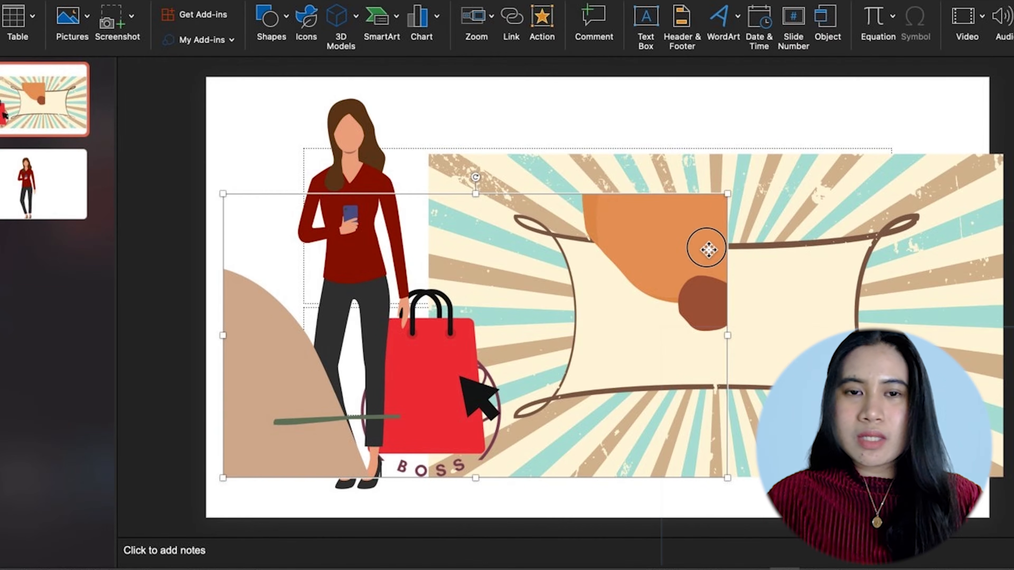
{"action": "left_click_drag", "start_coordinate": [707, 250], "coordinate": [701, 196]}
{"action": "right_click", "coordinate": [700, 198]}
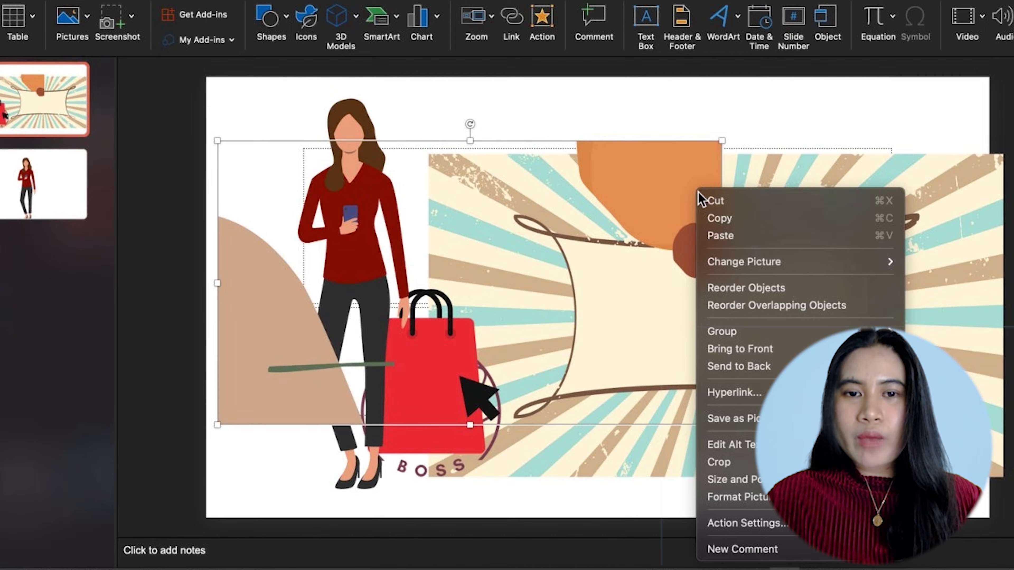
{"action": "left_click", "coordinate": [735, 223]}
{"action": "left_click", "coordinate": [42, 190]}
{"action": "right_click", "coordinate": [837, 200]}
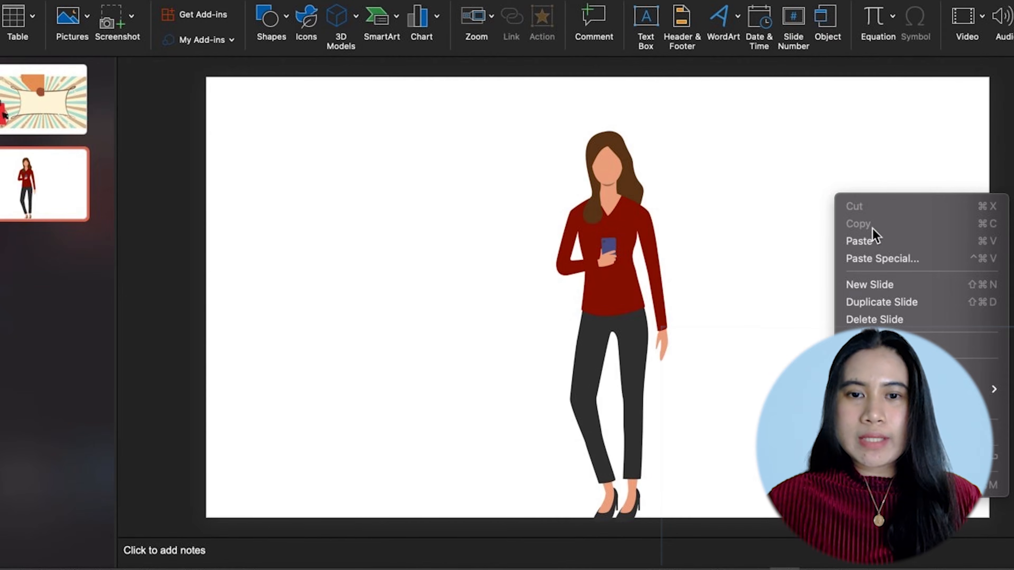
{"action": "left_click", "coordinate": [874, 241]}
{"action": "left_click_drag", "start_coordinate": [660, 176], "coordinate": [842, 145]}
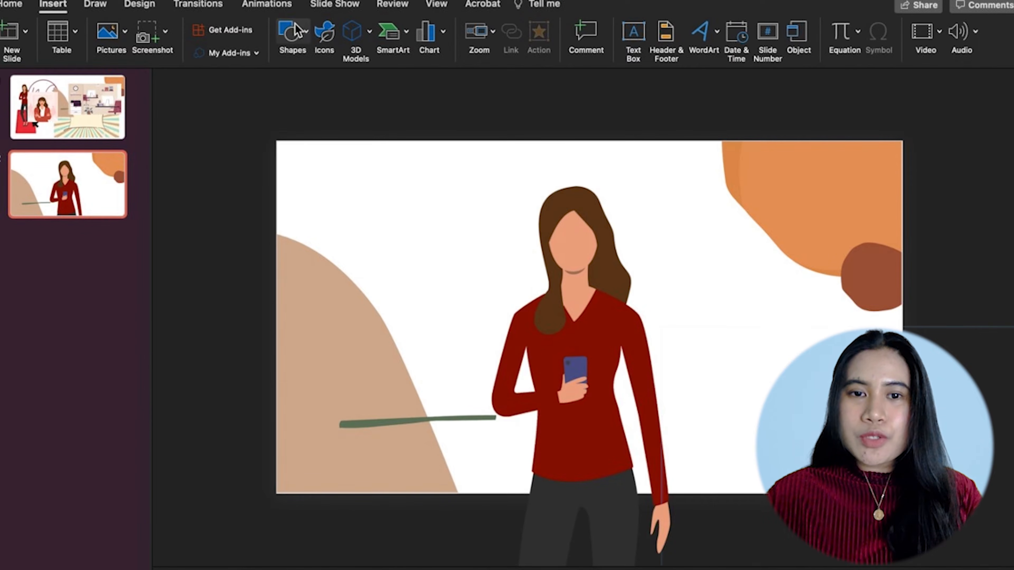
Step: Draw a circle about 2.32 by 2.37 inches over the orange shape to the right of the woman's head
{"action": "left_click", "coordinate": [305, 32]}
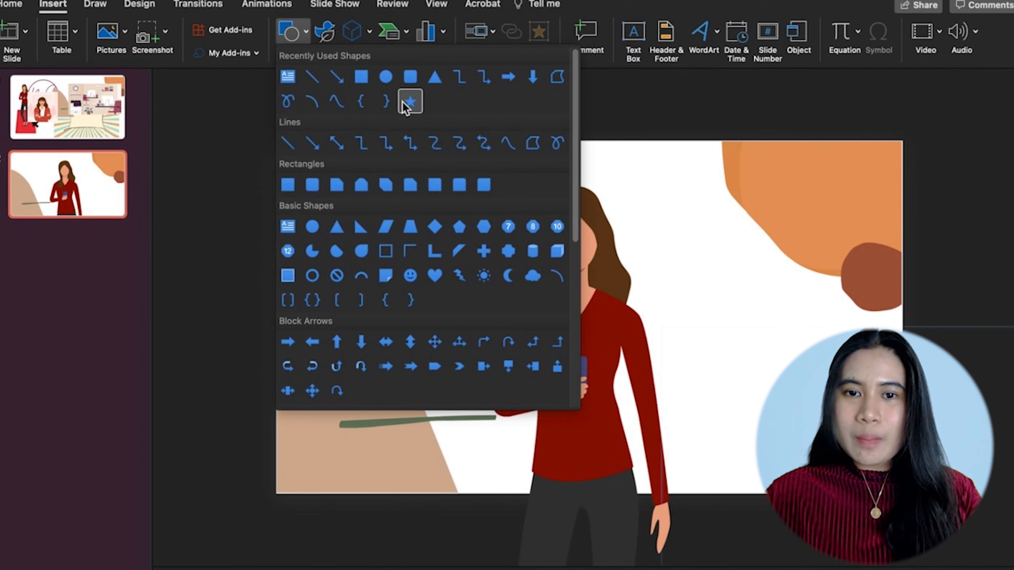
{"action": "left_click", "coordinate": [387, 80]}
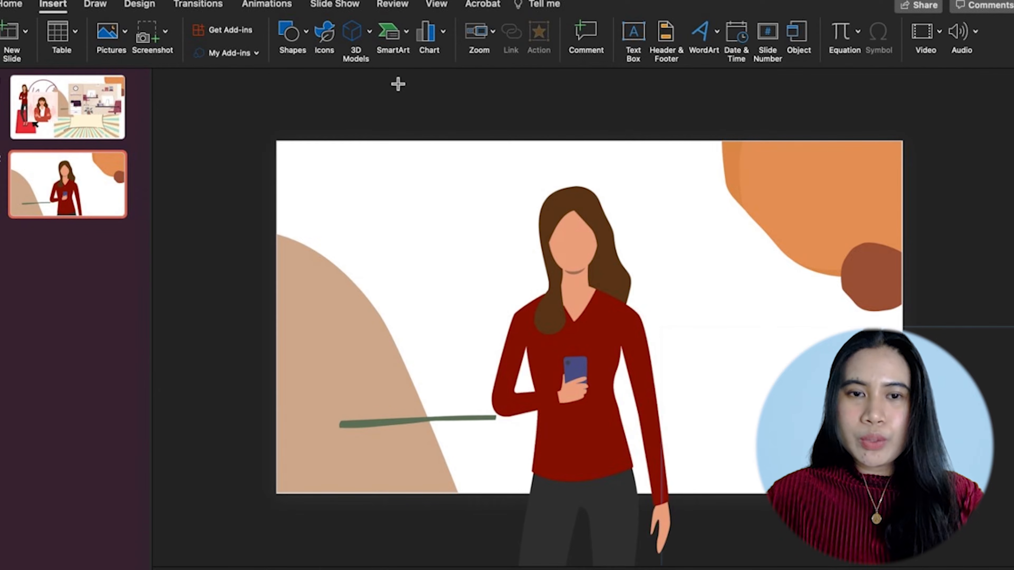
{"action": "mouse_move", "coordinate": [711, 171]}
{"action": "left_mouse_down"}
{"action": "mouse_move", "coordinate": [781, 238]}
{"action": "mouse_move", "coordinate": [792, 265]}
{"action": "mouse_move", "coordinate": [823, 282]}
{"action": "left_mouse_up"}
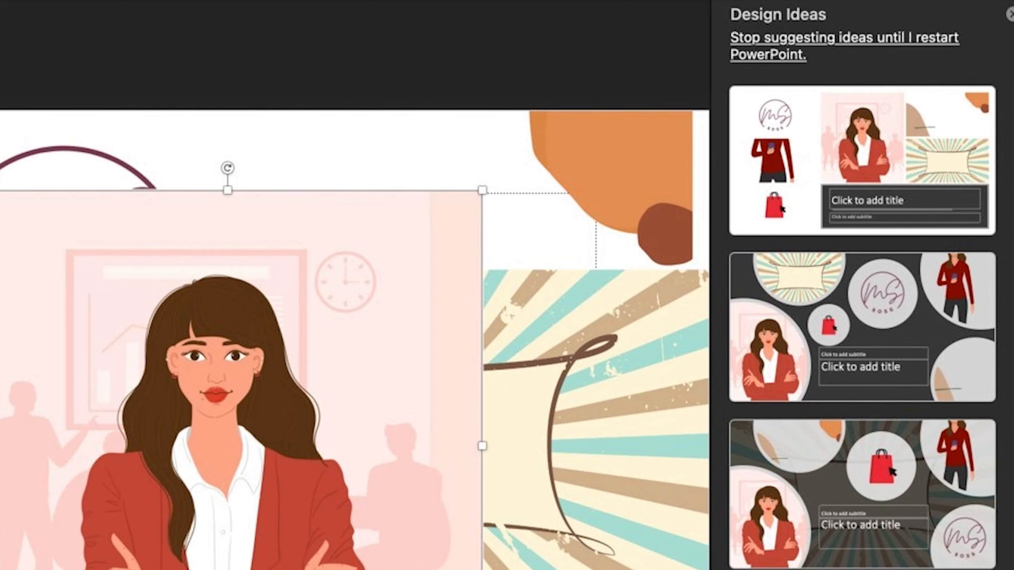
{"action": "left_click_drag", "start_coordinate": [1013, 176], "coordinate": [1013, 138]}
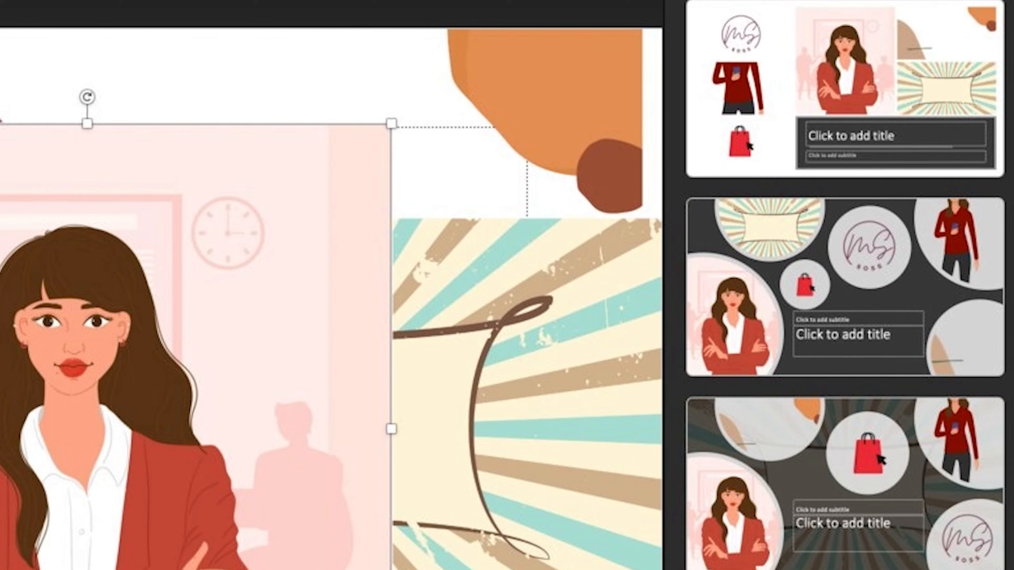
{"action": "mouse_move", "coordinate": [1013, 84]}
{"action": "left_mouse_down"}
{"action": "mouse_move", "coordinate": [1013, 369]}
{"action": "mouse_move", "coordinate": [1013, 85]}
{"action": "left_mouse_up"}
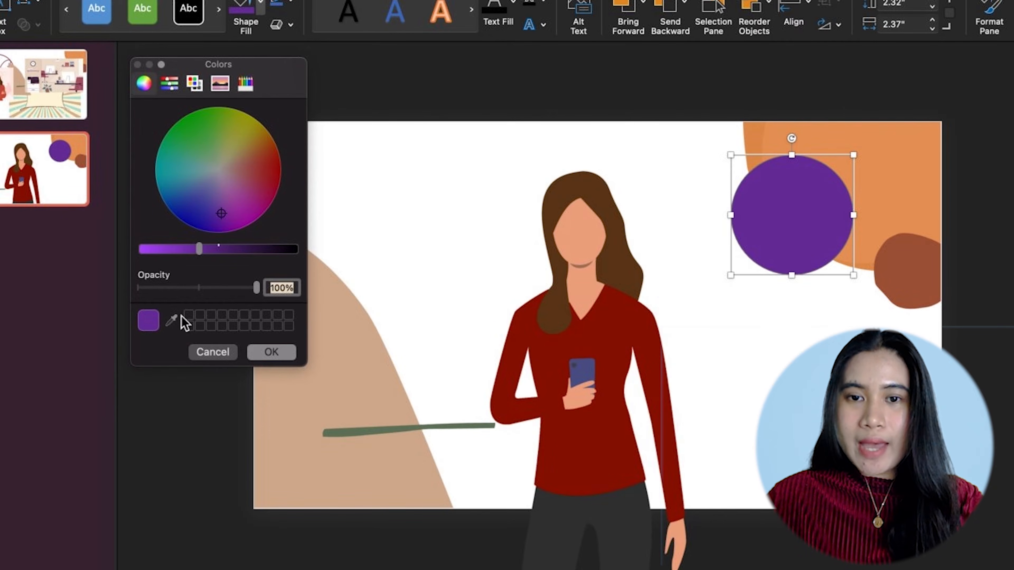
Step: Sample the beige background shape's colour for the circle's fill and darken it slightly
{"action": "left_click", "coordinate": [169, 318]}
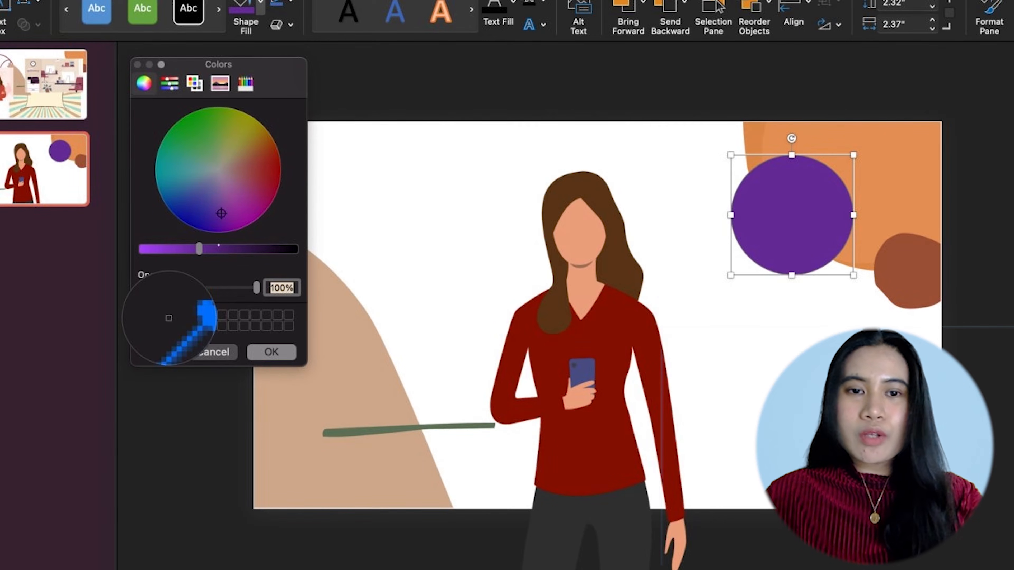
{"action": "left_click", "coordinate": [350, 359]}
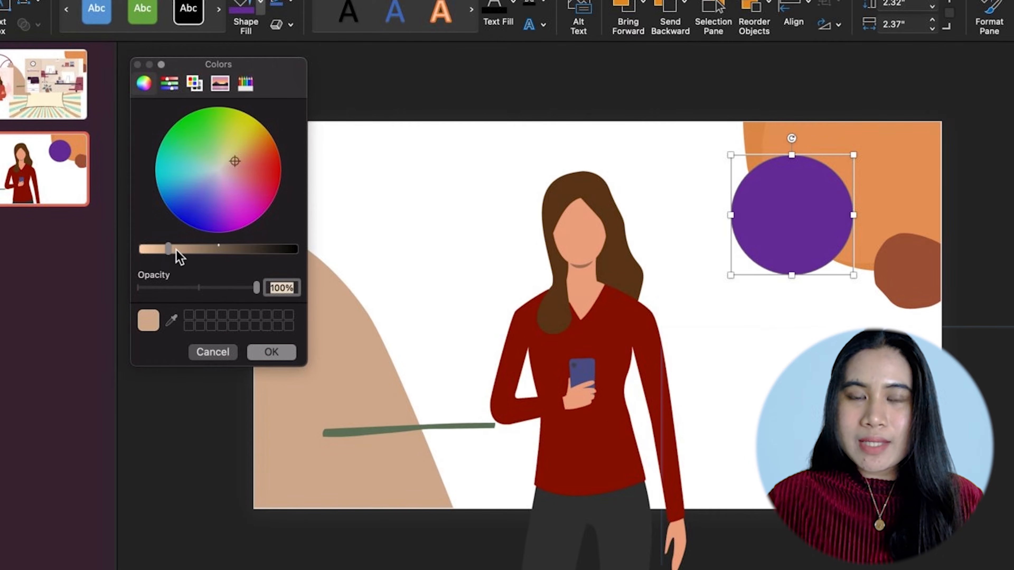
{"action": "left_click_drag", "start_coordinate": [170, 251], "coordinate": [162, 251]}
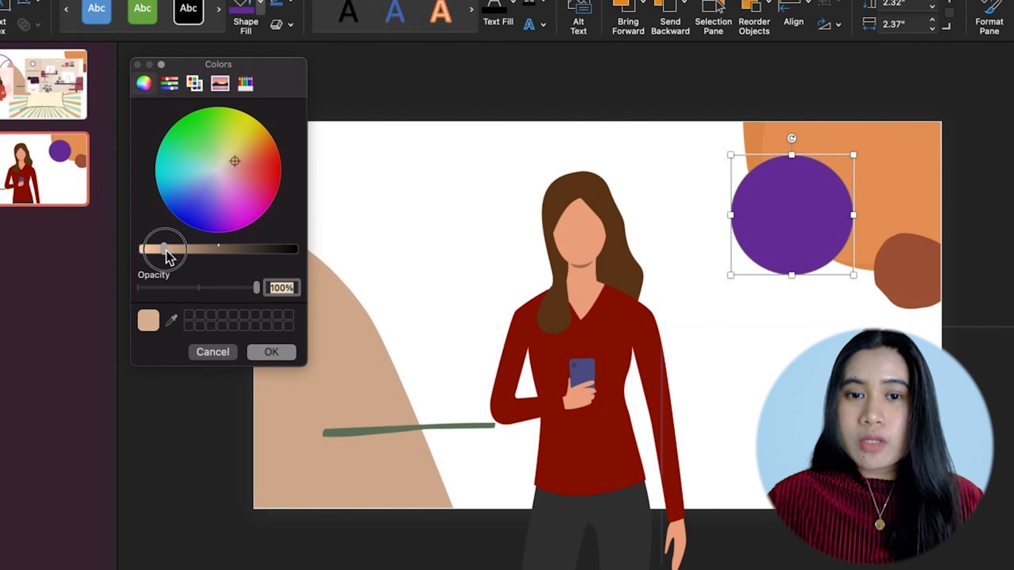
{"action": "left_click_drag", "start_coordinate": [165, 251], "coordinate": [189, 252]}
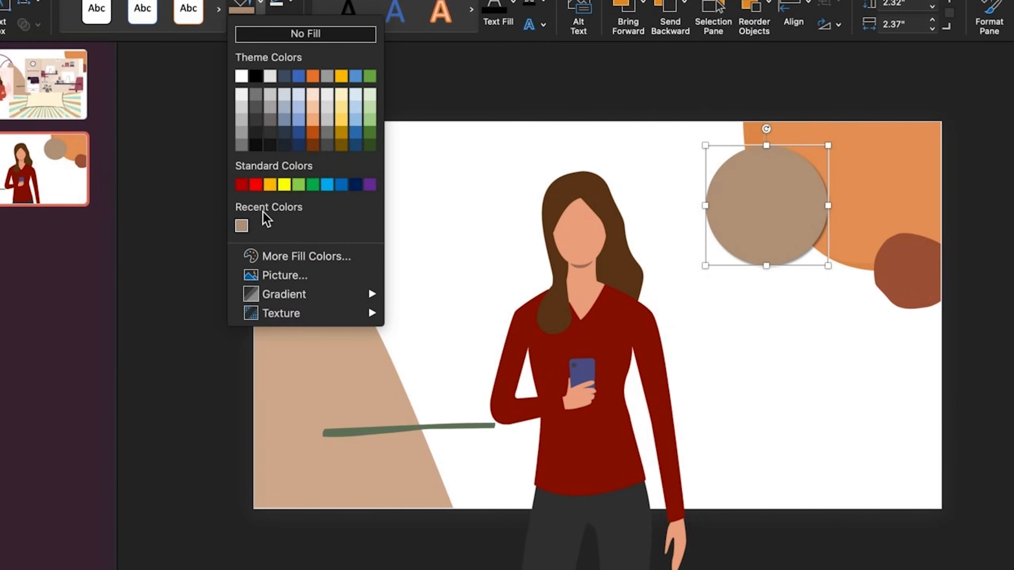
Step: Try dark red as the circle's fill, then set it to dark gold
{"action": "left_click", "coordinate": [241, 183]}
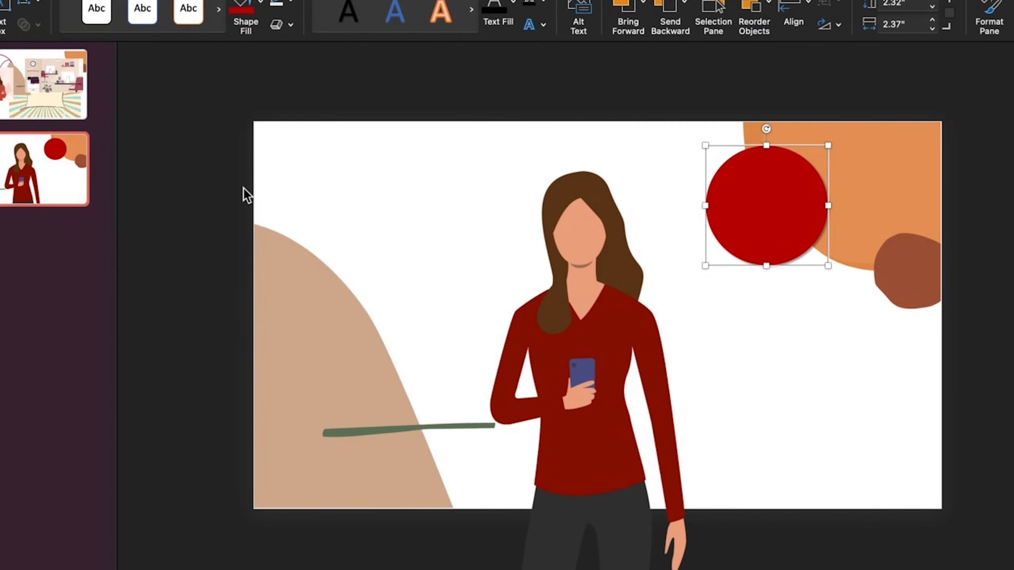
{"action": "left_click", "coordinate": [260, 2]}
{"action": "left_click", "coordinate": [342, 187]}
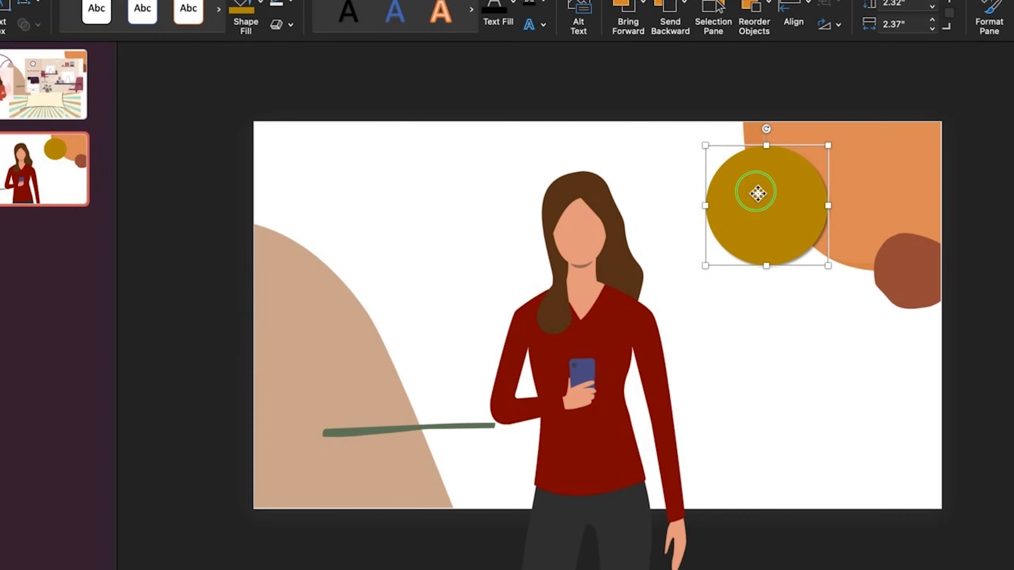
Step: Copy the gold circle to the slide's upper-left and lower-left areas, filling the copies dark green and light blue
{"action": "key", "text": "ctrl+v"}
{"action": "left_click_drag", "start_coordinate": [747, 216], "coordinate": [379, 200]}
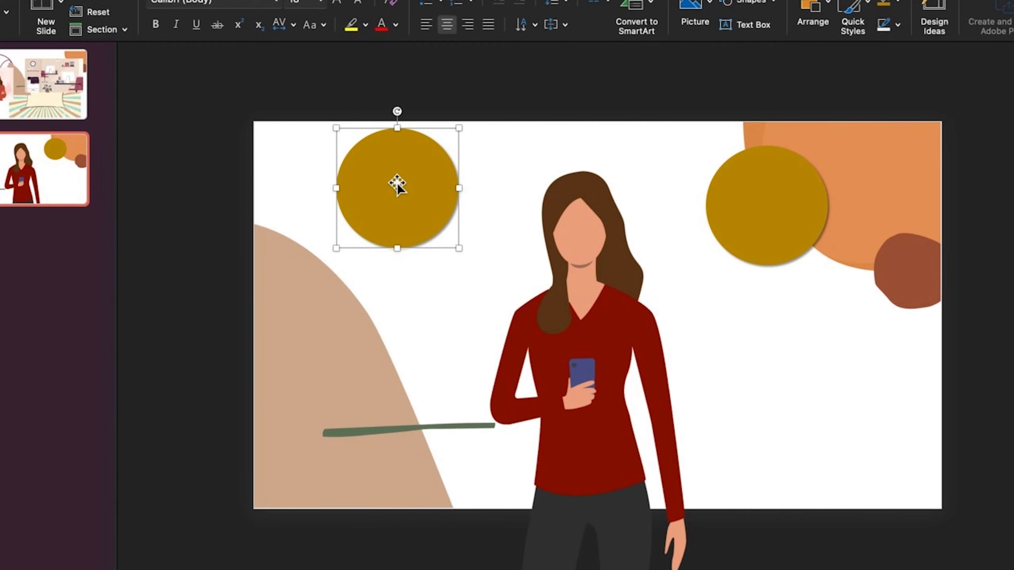
{"action": "left_click", "coordinate": [899, 3]}
{"action": "left_click", "coordinate": [987, 114]}
{"action": "left_click", "coordinate": [899, 4]}
{"action": "left_click", "coordinate": [1012, 126]}
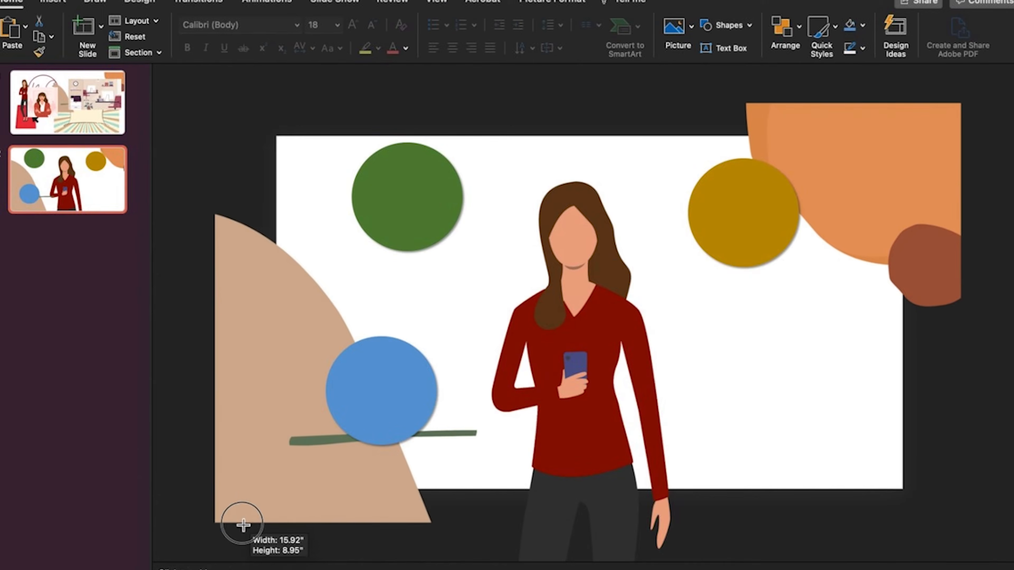
Step: Enlarge the abstract shapes picture to about 15.86 by 8.92 inches so it extends past the slide edges
{"action": "left_click_drag", "start_coordinate": [242, 525], "coordinate": [253, 516]}
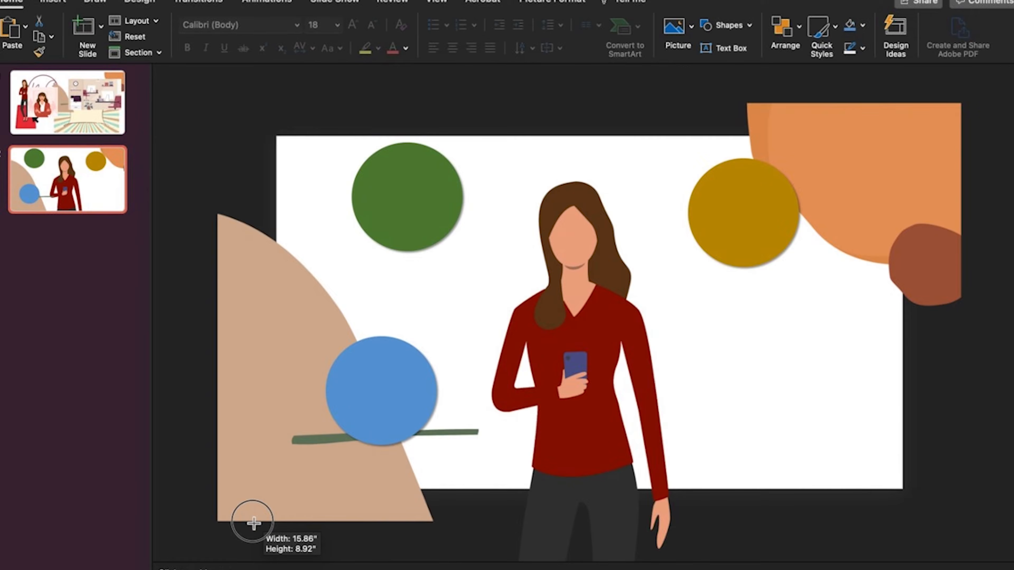
{"action": "left_click_drag", "start_coordinate": [251, 340], "coordinate": [251, 337]}
Step: Copy the blue circle and place the copy in the slide's lower-right area
{"action": "left_click", "coordinate": [362, 370]}
{"action": "key", "text": "super+c"}
{"action": "left_click", "coordinate": [179, 156]}
{"action": "key", "text": "super+v"}
{"action": "left_click_drag", "start_coordinate": [432, 419], "coordinate": [830, 431]}
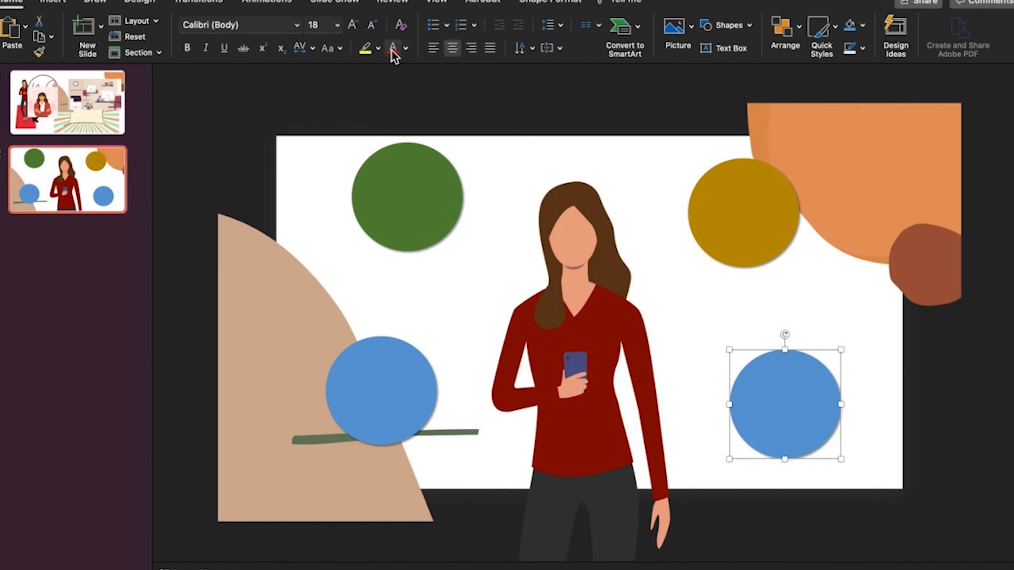
Step: Fill the lower-right circle with a custom bright red
{"action": "left_click", "coordinate": [863, 25]}
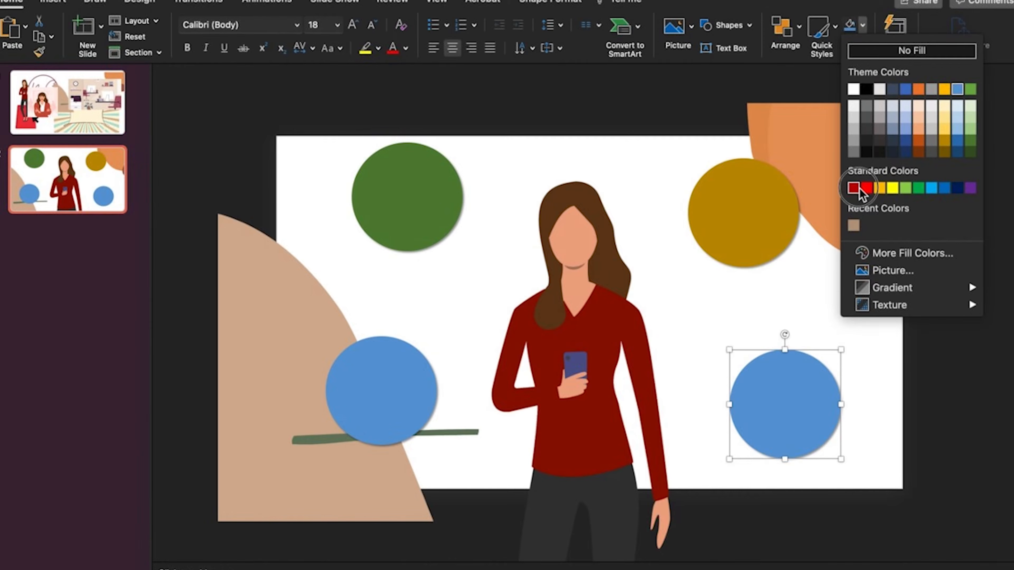
{"action": "left_click", "coordinate": [854, 188]}
{"action": "left_click", "coordinate": [862, 25]}
{"action": "left_click", "coordinate": [882, 254]}
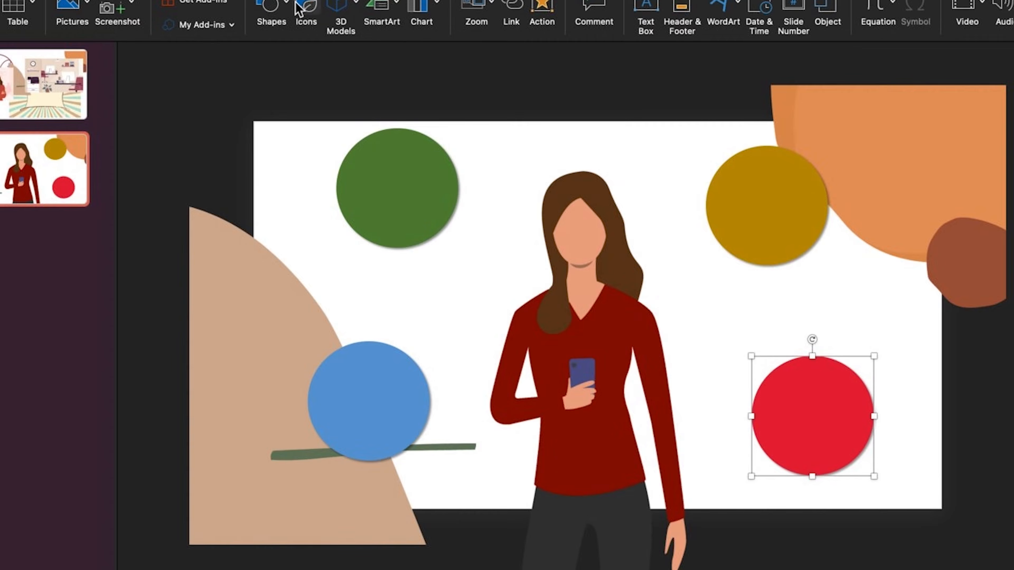
Step: Draw a straight line about 1.17 inches high and 1.1 inches wide from the gold circle towards the woman's shoulder
{"action": "left_click", "coordinate": [281, 8]}
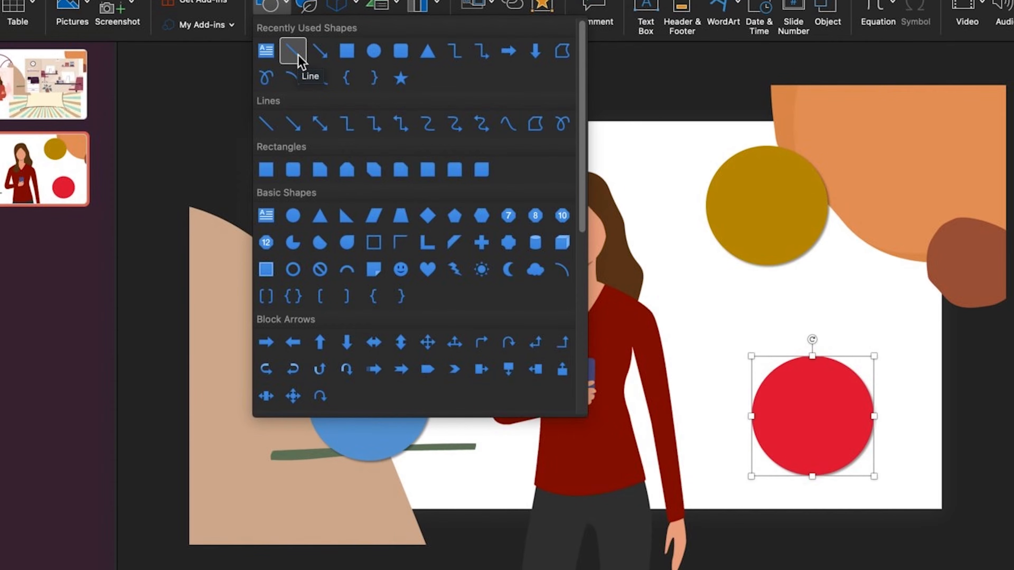
{"action": "mouse_move", "coordinate": [582, 114]}
{"action": "left_mouse_down"}
{"action": "mouse_move", "coordinate": [573, 304]}
{"action": "mouse_move", "coordinate": [566, 118]}
{"action": "left_mouse_up"}
{"action": "left_click", "coordinate": [351, 84]}
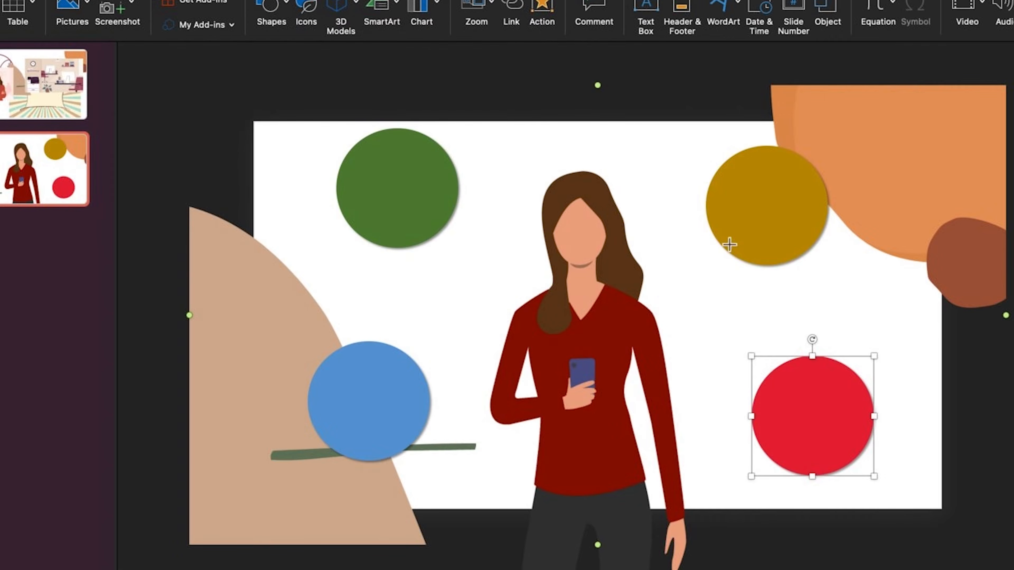
{"action": "left_click_drag", "start_coordinate": [723, 257], "coordinate": [663, 308]}
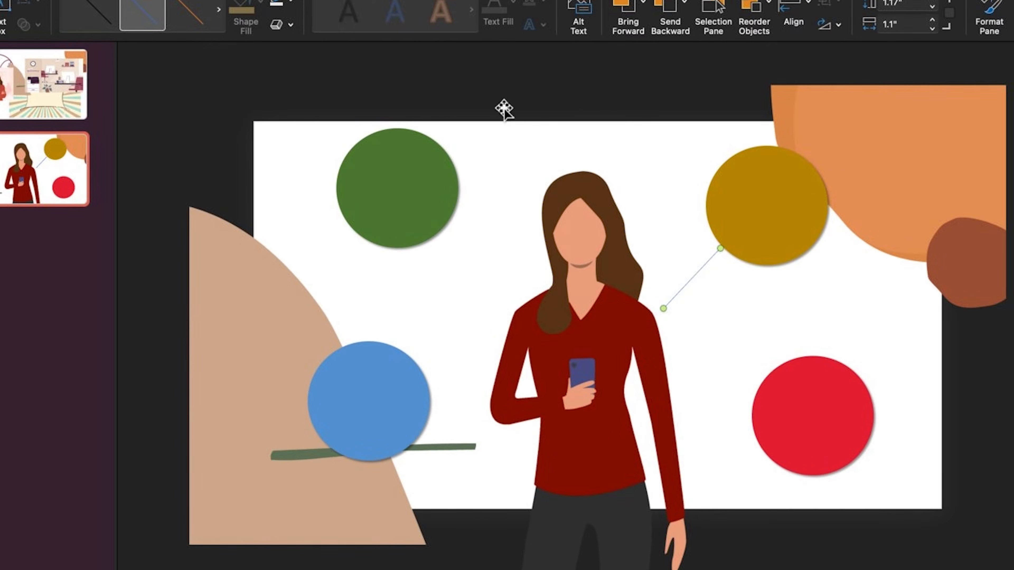
Step: Give the connector lines beside the gold and red circles a black outline and adjust their line weight
{"action": "left_click", "coordinate": [291, 5]}
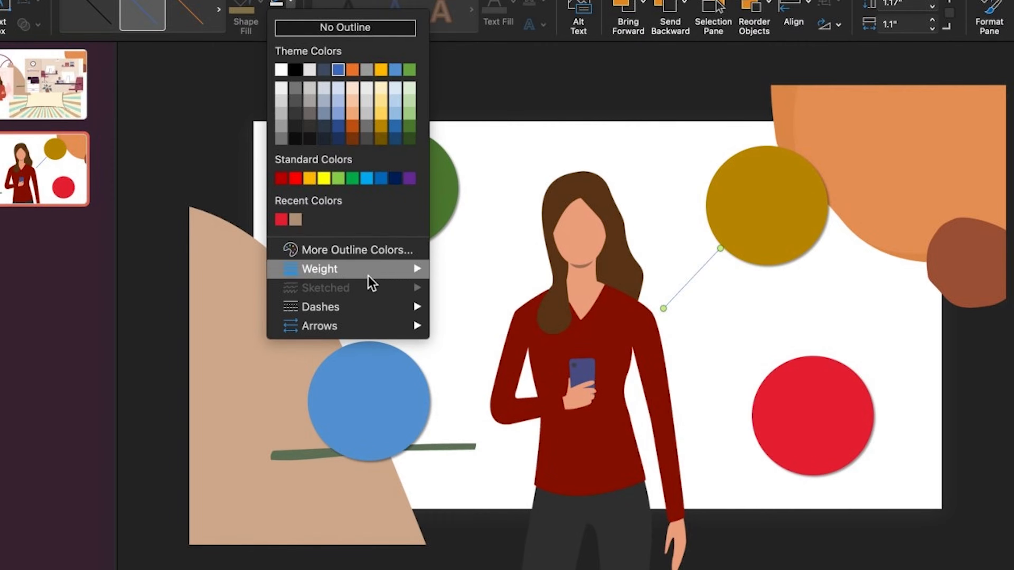
{"action": "left_click", "coordinate": [482, 355]}
{"action": "left_click", "coordinate": [291, 5]}
{"action": "left_click", "coordinate": [297, 69]}
{"action": "left_click", "coordinate": [291, 5]}
{"action": "mouse_move", "coordinate": [424, 274]}
{"action": "left_click", "coordinate": [492, 351]}
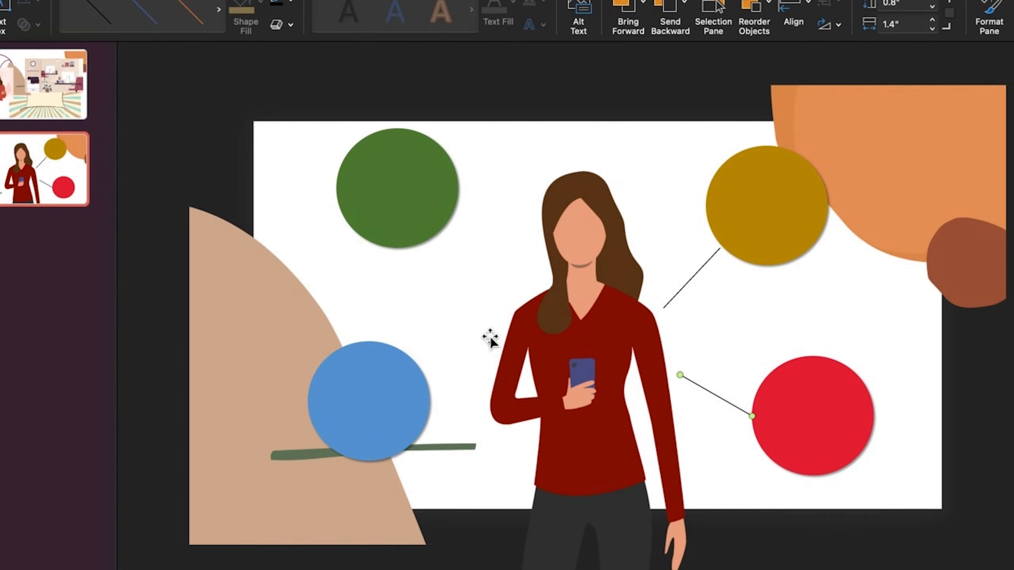
Step: Draw a straight connector line from the green circle towards the woman's shoulder and open its outline options
{"action": "left_click", "coordinate": [322, 263]}
{"action": "left_click", "coordinate": [22, 1]}
{"action": "left_click", "coordinate": [271, 11]}
{"action": "left_click", "coordinate": [291, 52]}
{"action": "left_click_drag", "start_coordinate": [441, 235], "coordinate": [499, 289]}
{"action": "left_click", "coordinate": [294, 6]}
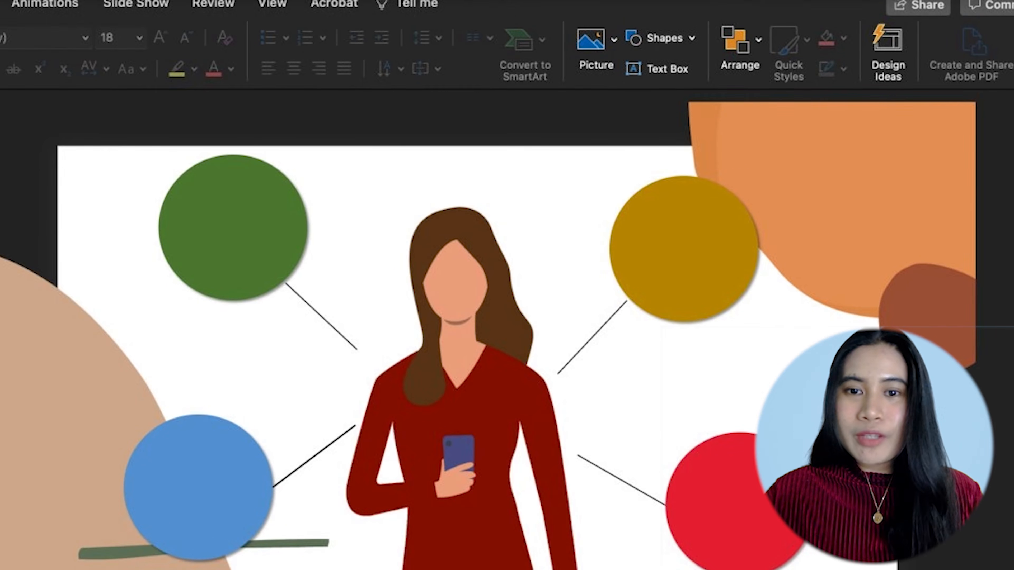
Step: Add a text box about 1.8 inches wide on the green circle with the word "Find"
{"action": "left_click", "coordinate": [663, 68]}
{"action": "left_click_drag", "start_coordinate": [175, 191], "coordinate": [293, 275]}
{"action": "left_click_drag", "start_coordinate": [444, 245], "coordinate": [443, 244]}
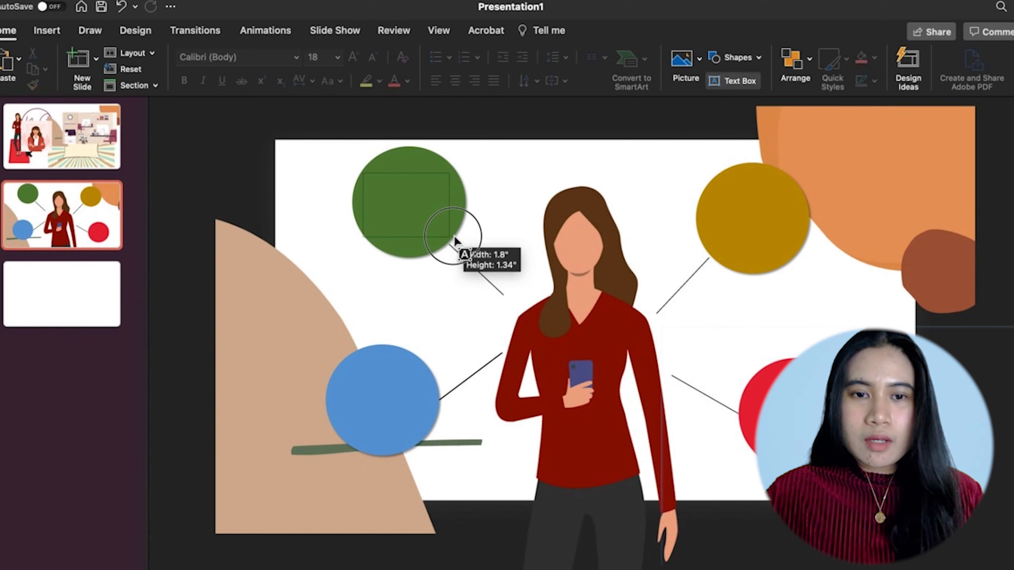
{"action": "type", "text": "R"}
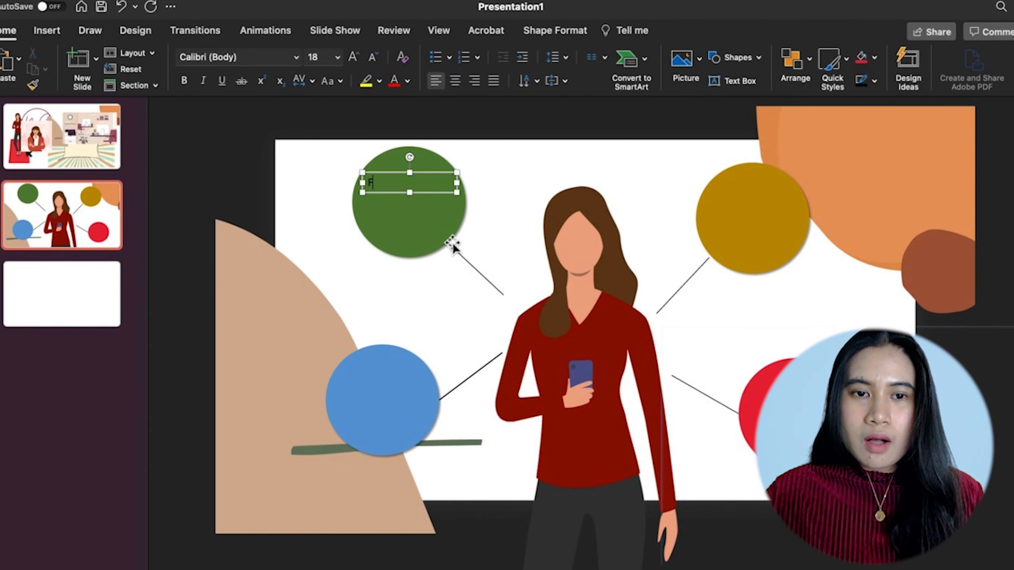
Step: Set the word "Find" in the Narkisim font and browse the font list for an alternative
{"action": "key", "text": "super+a"}
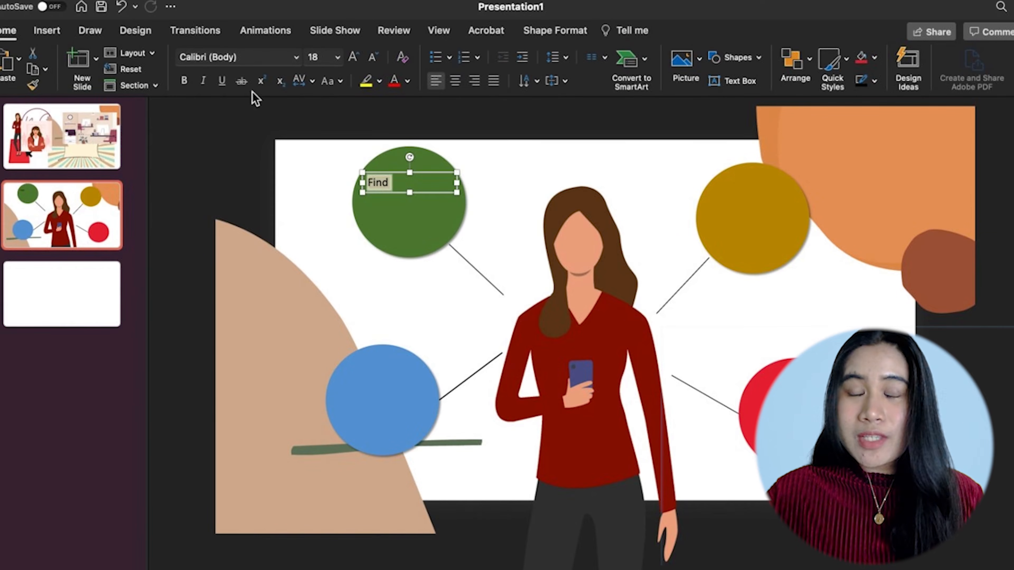
{"action": "left_click", "coordinate": [297, 57]}
{"action": "mouse_move", "coordinate": [349, 230]}
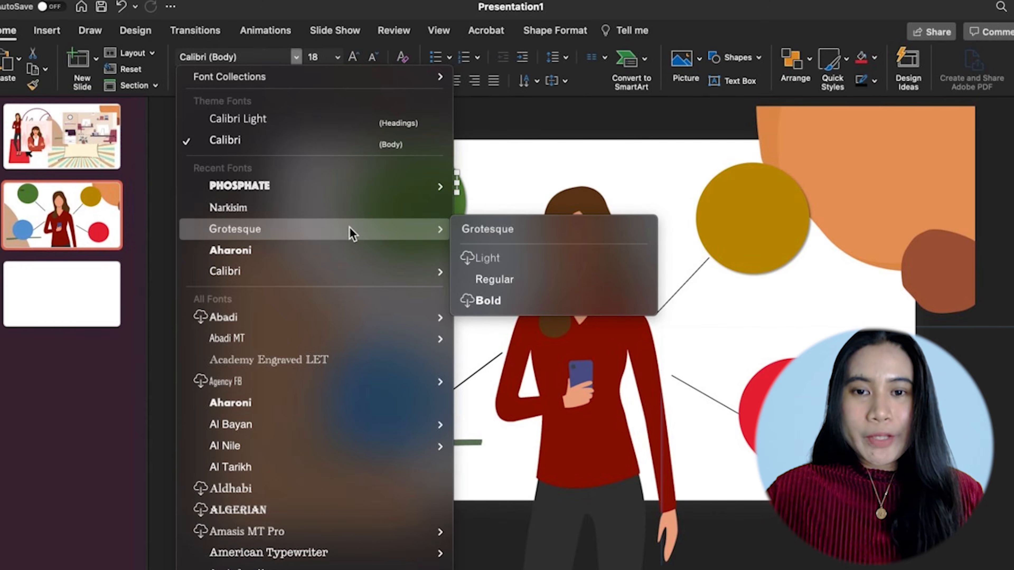
{"action": "key", "text": "Escape"}
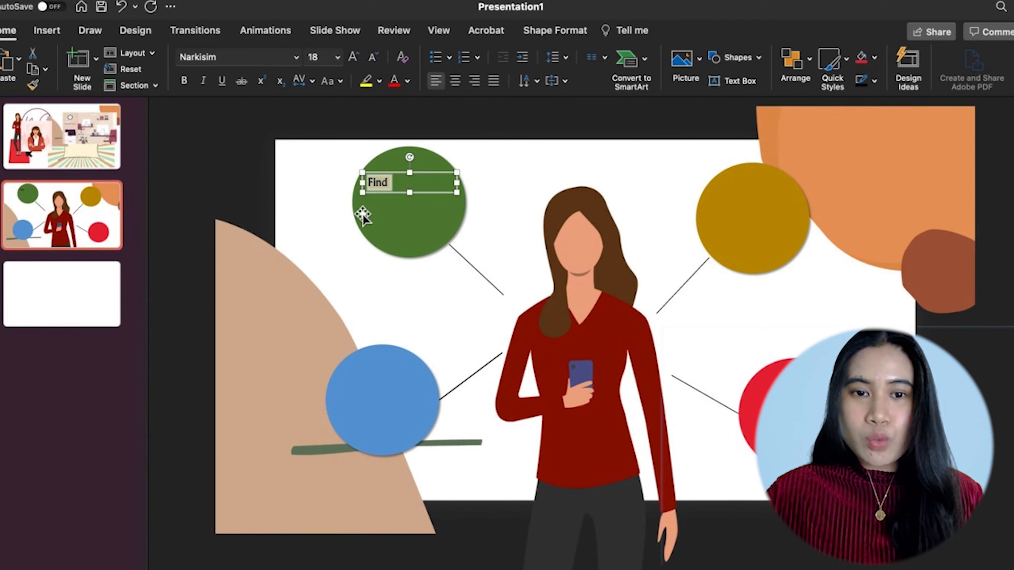
{"action": "left_click", "coordinate": [298, 57]}
{"action": "mouse_move", "coordinate": [325, 377]}
{"action": "mouse_move", "coordinate": [311, 561]}
{"action": "scroll", "coordinate": [311, 565], "scroll_direction": "down", "scroll_amount": 5}
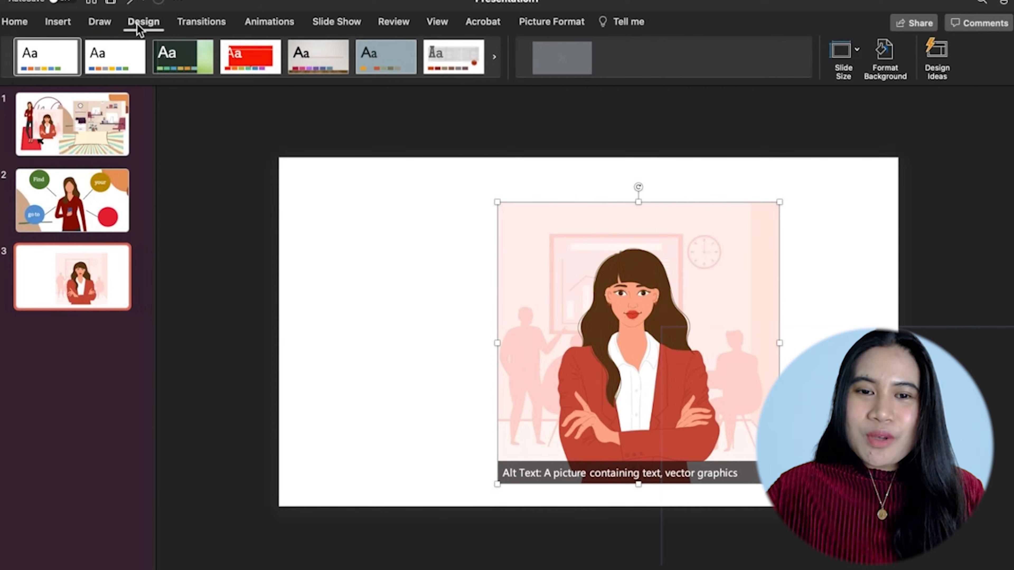
Step: Remove the background of the woman's portrait on slide 3, marking the lower part of her jacket as an area to keep
{"action": "left_click", "coordinate": [16, 25]}
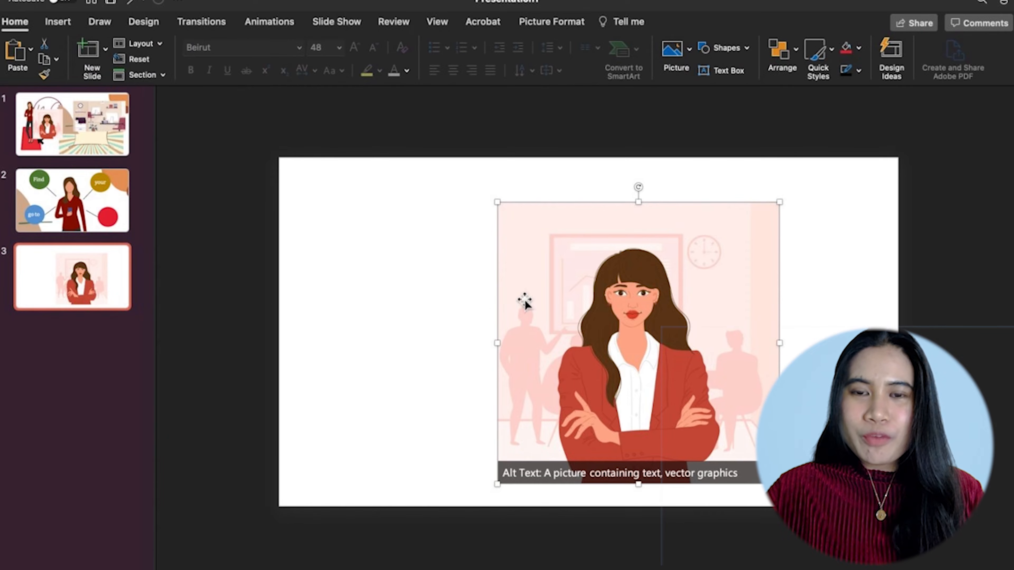
{"action": "left_click", "coordinate": [556, 25]}
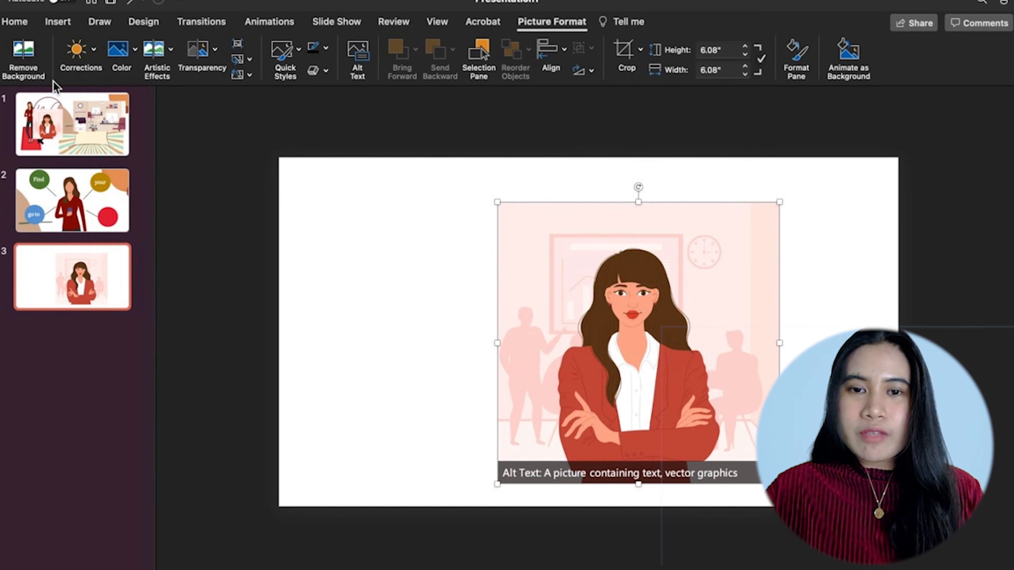
{"action": "left_click", "coordinate": [31, 55]}
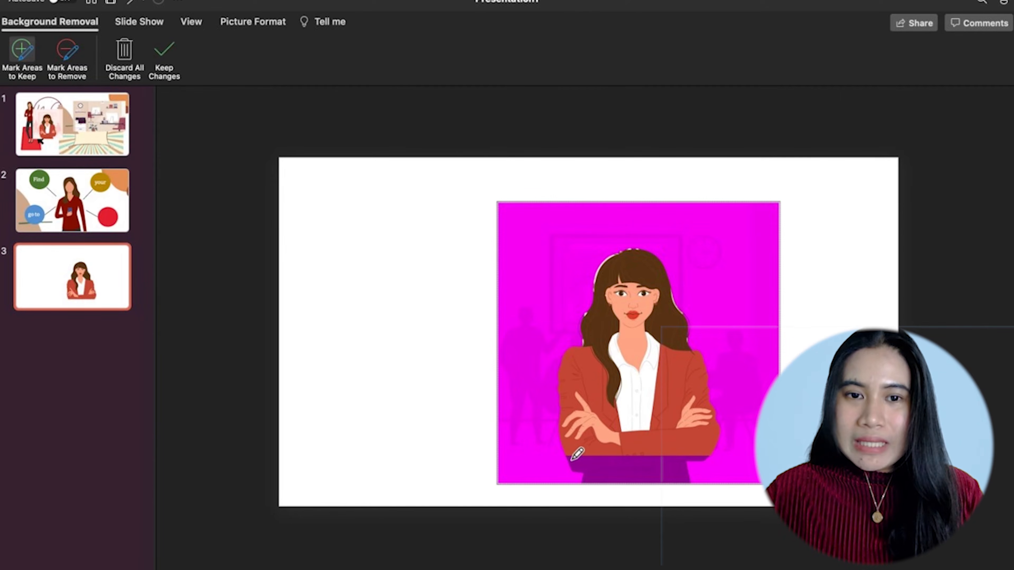
{"action": "mouse_move", "coordinate": [571, 456]}
{"action": "left_mouse_down"}
{"action": "mouse_move", "coordinate": [711, 451]}
{"action": "mouse_move", "coordinate": [671, 478]}
{"action": "mouse_move", "coordinate": [599, 477]}
{"action": "mouse_move", "coordinate": [575, 453]}
{"action": "left_mouse_up"}
{"action": "left_click", "coordinate": [164, 60]}
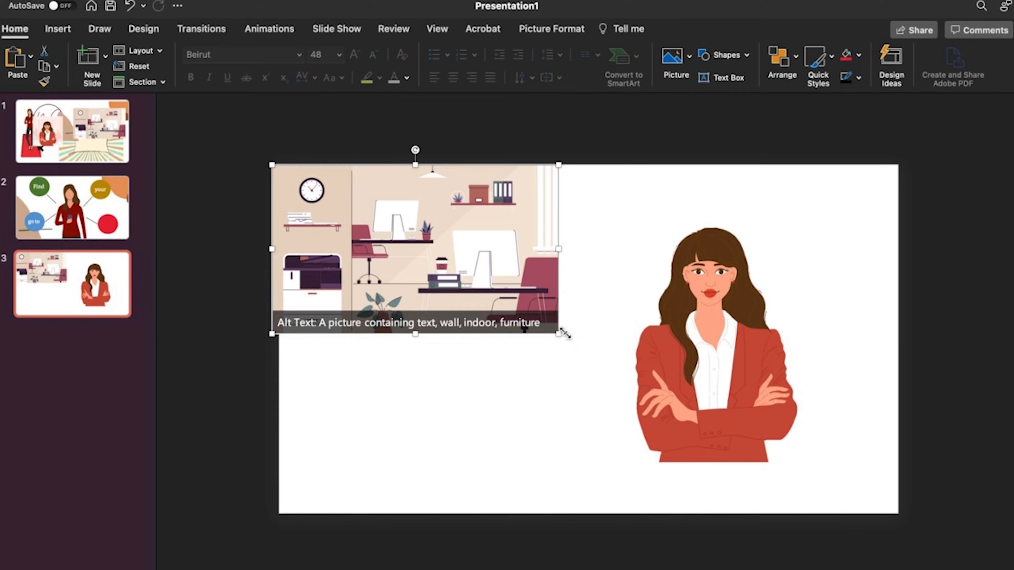
Step: Enlarge the office picture to about 13.51 by 7.95 inches so it covers the slide, and send it behind the woman
{"action": "left_click_drag", "start_coordinate": [563, 334], "coordinate": [899, 525]}
{"action": "left_click", "coordinate": [535, 30]}
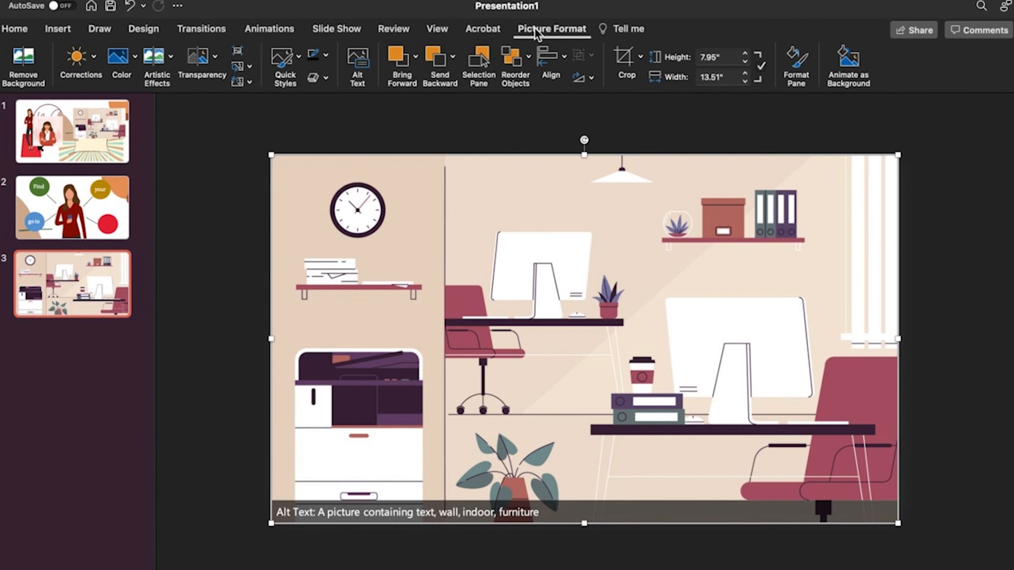
{"action": "left_click", "coordinate": [455, 80]}
Step: Apply an artistic effect that gives the blurred office picture simplified, flat colours
{"action": "left_click", "coordinate": [156, 60]}
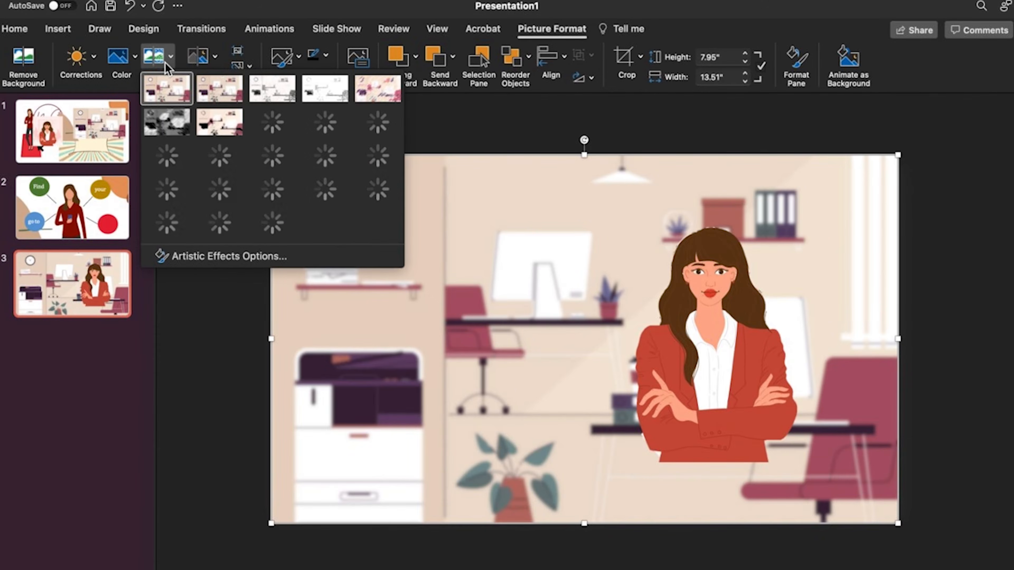
{"action": "left_click", "coordinate": [160, 209]}
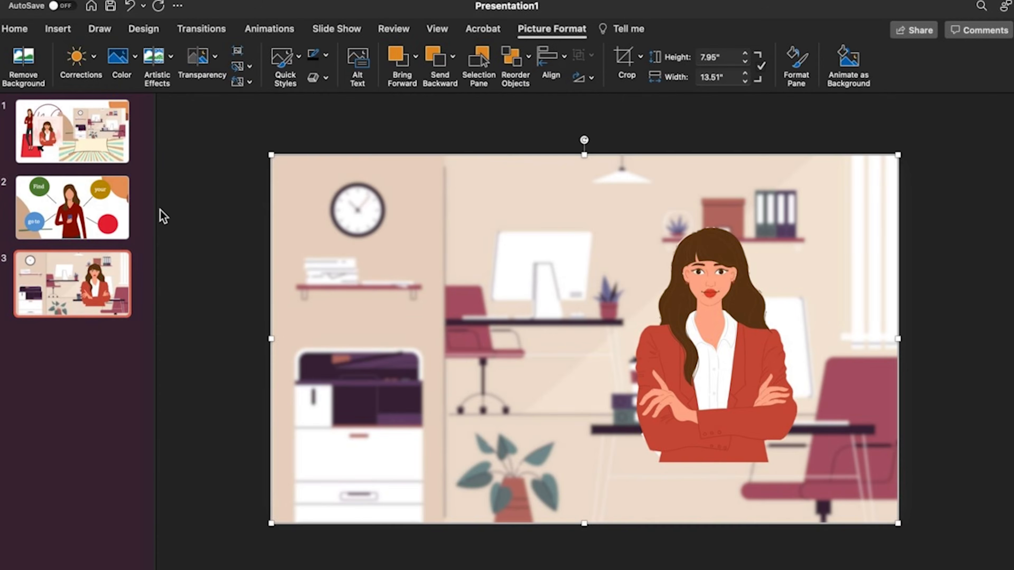
Step: Enlarge the woman in the red blazer and position her on the slide's right half, extending past its lower edge
{"action": "left_click", "coordinate": [736, 327]}
{"action": "left_click_drag", "start_coordinate": [574, 466], "coordinate": [409, 521]}
{"action": "left_click_drag", "start_coordinate": [637, 401], "coordinate": [708, 320]}
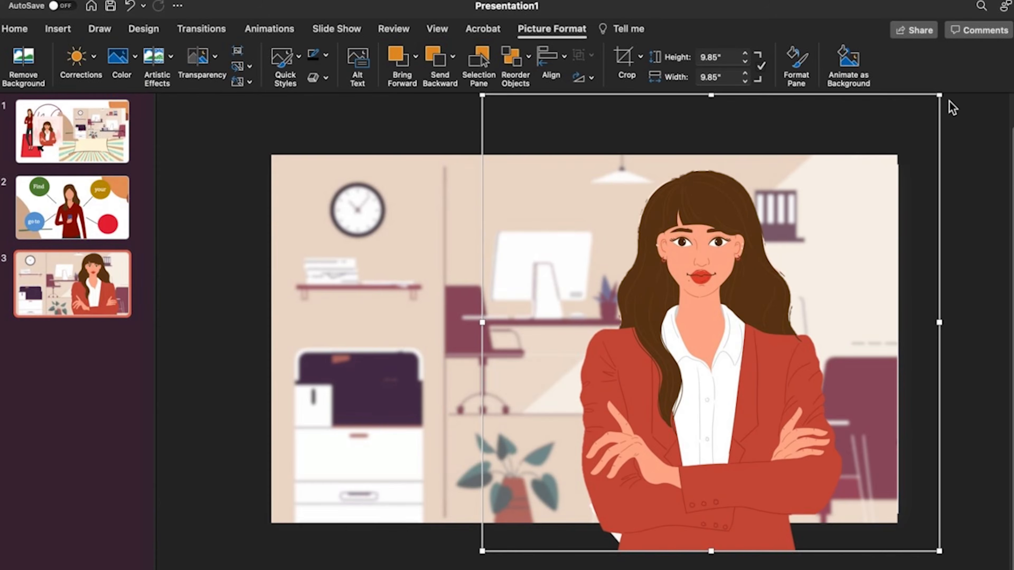
{"action": "left_click_drag", "start_coordinate": [940, 93], "coordinate": [856, 177]}
{"action": "left_click_drag", "start_coordinate": [695, 380], "coordinate": [763, 352]}
{"action": "left_click_drag", "start_coordinate": [544, 144], "coordinate": [475, 75]}
{"action": "left_click_drag", "start_coordinate": [719, 306], "coordinate": [757, 352]}
{"action": "left_click_drag", "start_coordinate": [515, 134], "coordinate": [486, 111]}
{"action": "left_click_drag", "start_coordinate": [774, 313], "coordinate": [785, 310]}
{"action": "left_click_drag", "start_coordinate": [497, 564], "coordinate": [488, 569]}
{"action": "left_click_drag", "start_coordinate": [751, 428], "coordinate": [757, 426]}
{"action": "left_click_drag", "start_coordinate": [969, 98], "coordinate": [981, 86]}
{"action": "left_click_drag", "start_coordinate": [764, 389], "coordinate": [744, 380]}
Step: Shift the office background upwards and enlarge it slightly so it extends past the slide edges
{"action": "left_click_drag", "start_coordinate": [858, 327], "coordinate": [858, 306]}
{"action": "mouse_move", "coordinate": [897, 508]}
{"action": "left_mouse_down"}
{"action": "mouse_move", "coordinate": [919, 527]}
{"action": "mouse_move", "coordinate": [909, 519]}
{"action": "left_mouse_up"}
{"action": "left_click_drag", "start_coordinate": [398, 204], "coordinate": [399, 209]}
{"action": "left_click", "coordinate": [180, 269]}
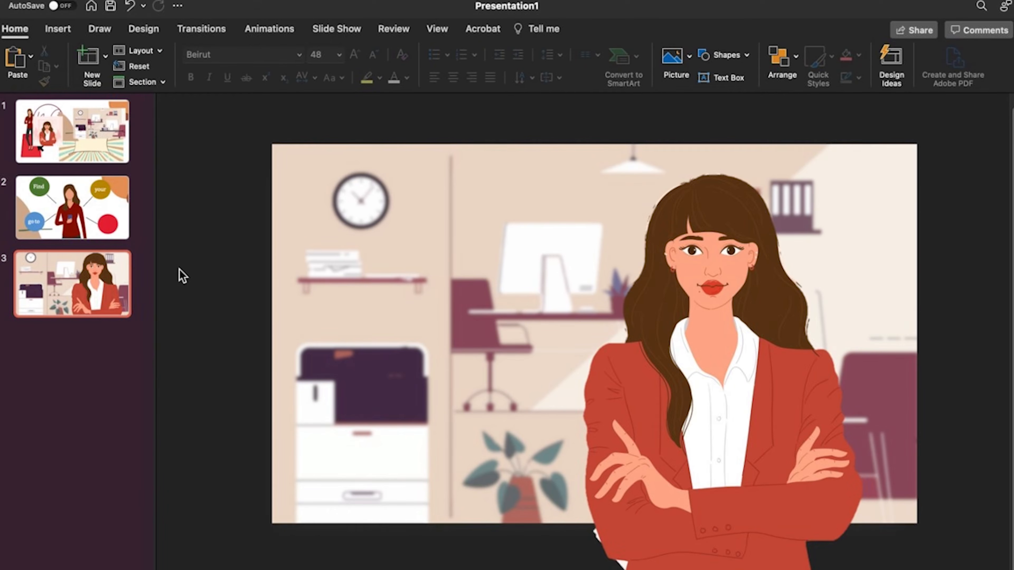
Step: Add a text box to the left of the woman with the text "And Start Slayin'!"
{"action": "left_click", "coordinate": [58, 28]}
{"action": "left_click", "coordinate": [633, 60]}
{"action": "left_click_drag", "start_coordinate": [308, 242], "coordinate": [583, 350]}
{"action": "type", "text": "anD"}
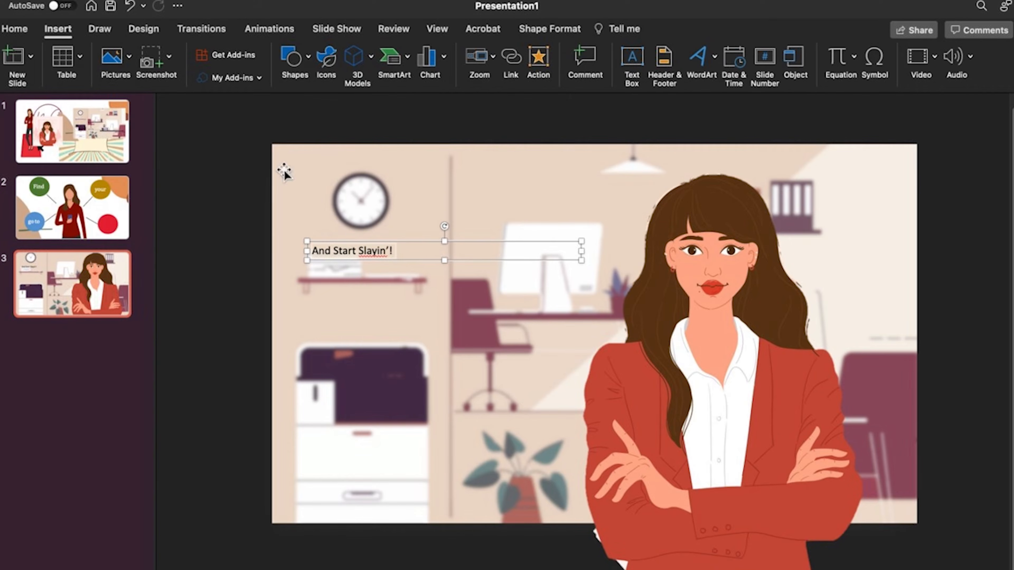
Step: Set the "And Start Slayin'!" text in Apple Chancery at 36 pt
{"action": "left_click", "coordinate": [32, 31]}
{"action": "left_click", "coordinate": [280, 54]}
{"action": "left_click", "coordinate": [298, 55]}
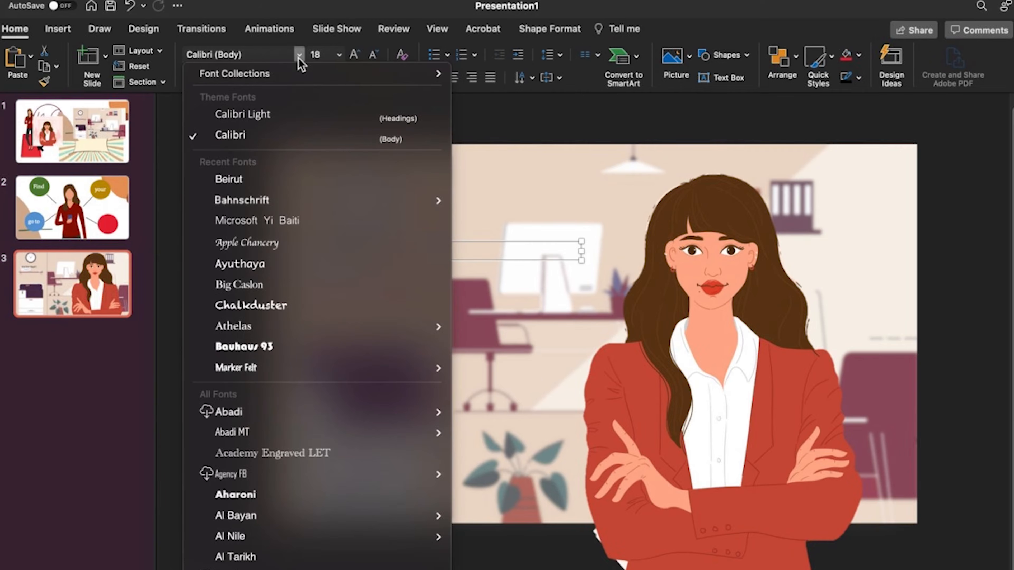
{"action": "left_click", "coordinate": [303, 242]}
{"action": "left_click", "coordinate": [339, 55]}
{"action": "left_click", "coordinate": [348, 282]}
Step: Move the "And Start Slayin'!" text box slightly down towards the woman and change its font colour
{"action": "left_click_drag", "start_coordinate": [444, 226], "coordinate": [474, 244]}
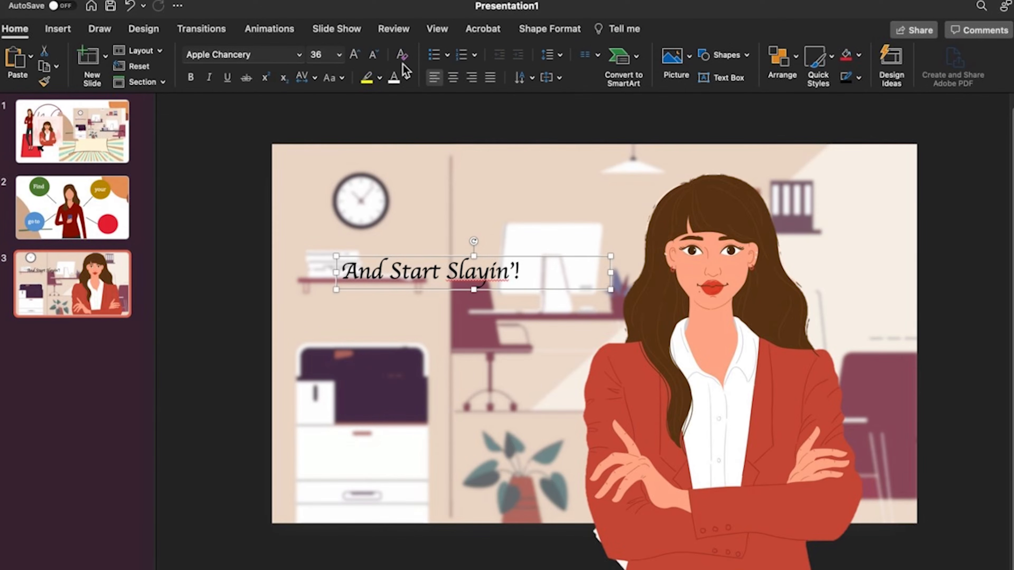
{"action": "left_click", "coordinate": [405, 78]}
{"action": "left_click", "coordinate": [398, 212]}
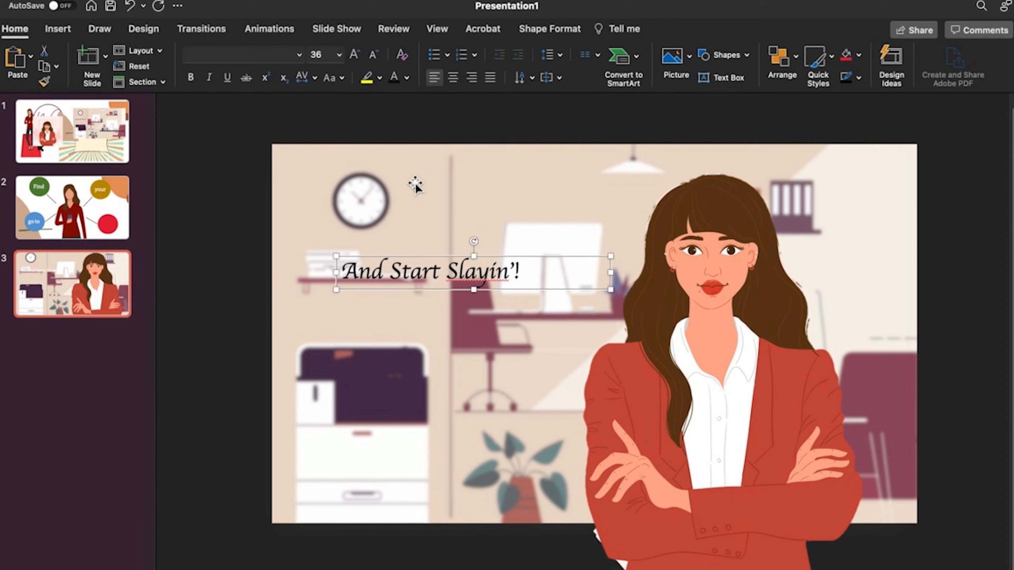